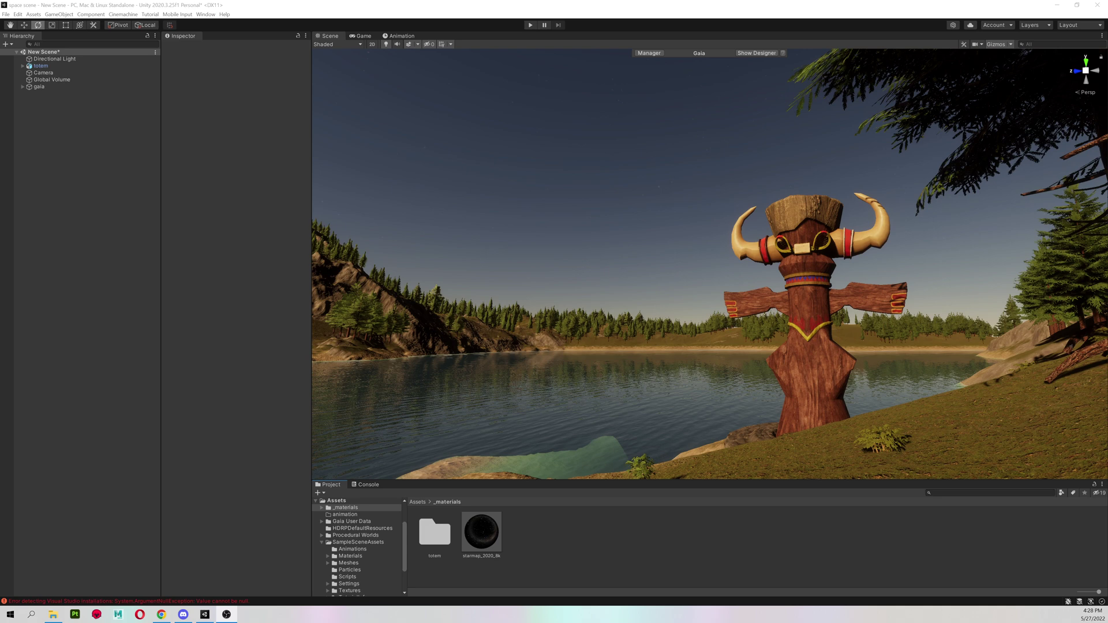
Step: Rotate the Directional Light so a bright sun disc sits high above the lake
left_click(61, 59)
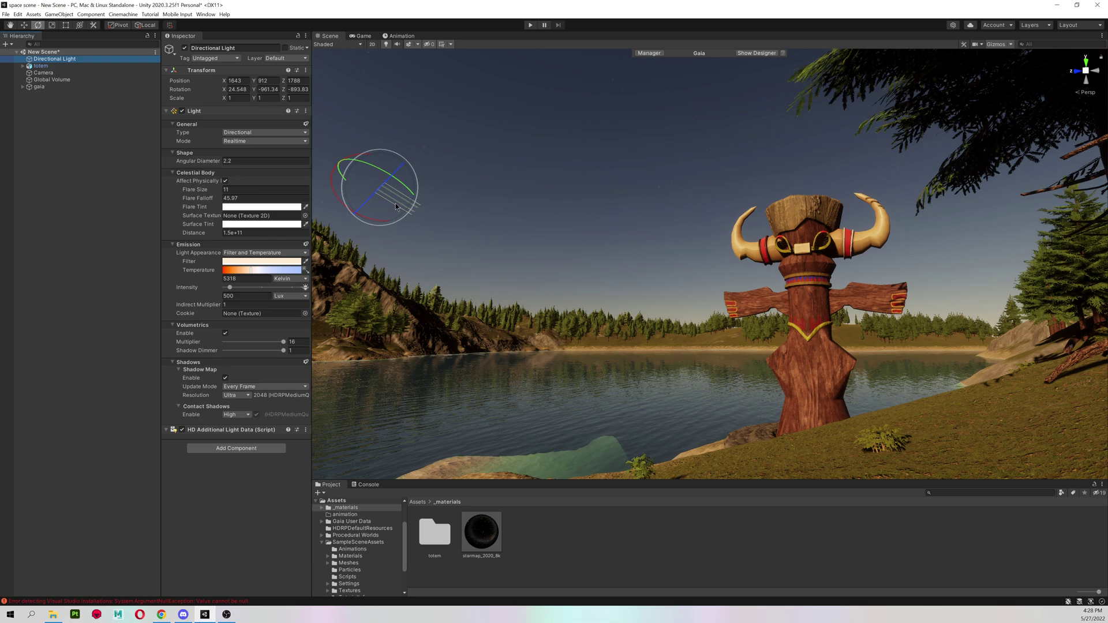
left_click_drag(393, 201, 352, 206)
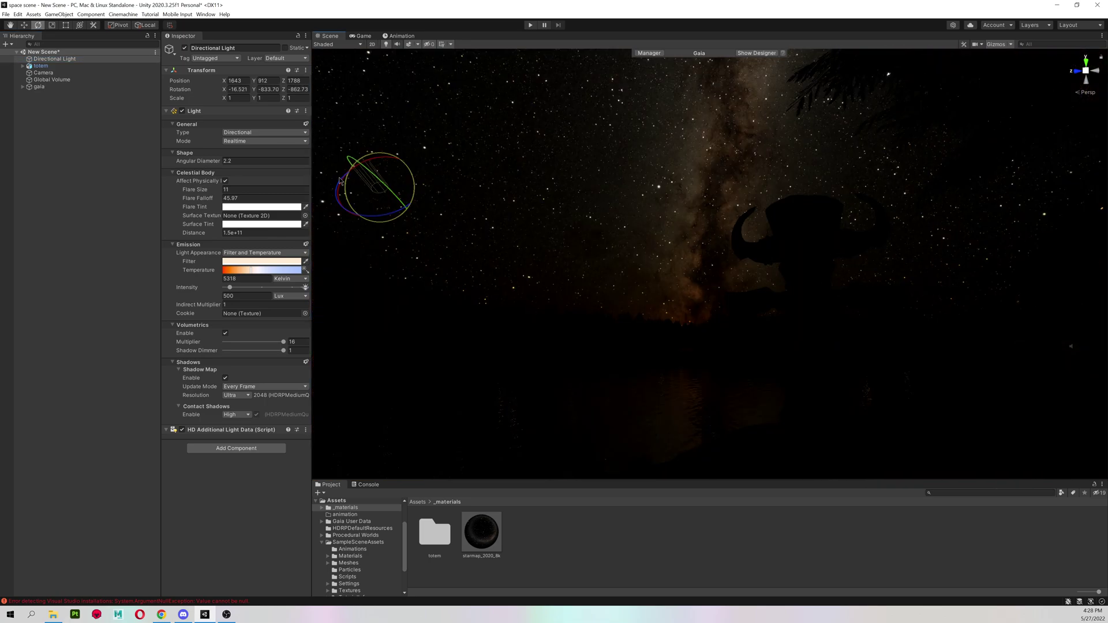
mouse_move(353, 207)
left_mouse_down()
mouse_move(339, 183)
mouse_move(335, 216)
mouse_move(348, 178)
mouse_move(344, 210)
mouse_move(359, 210)
left_mouse_up()
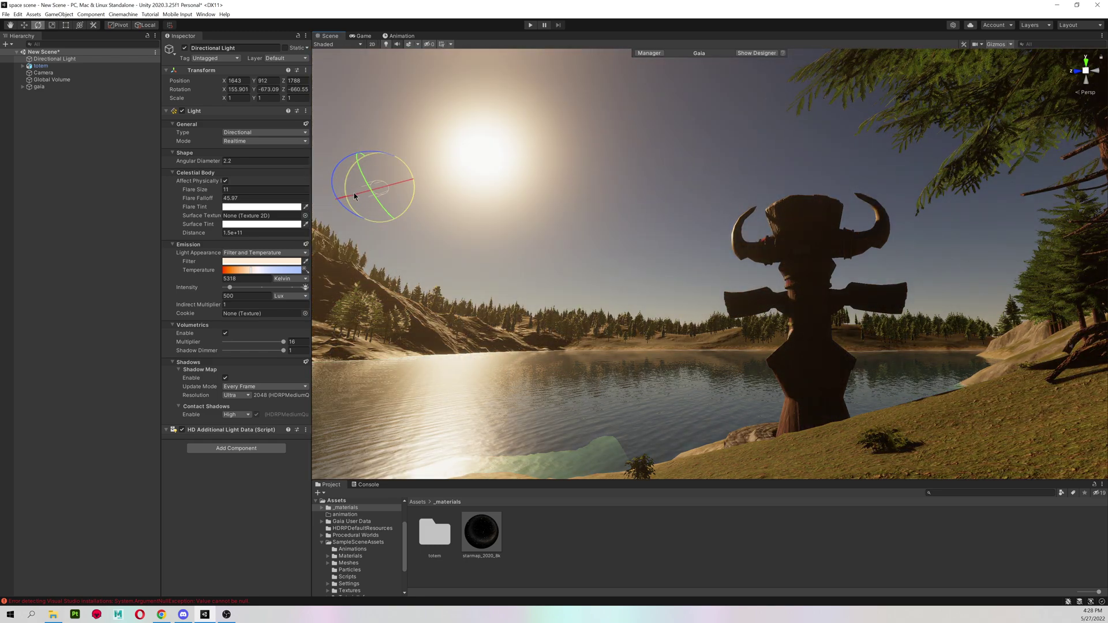
left_click_drag(359, 211, 362, 183)
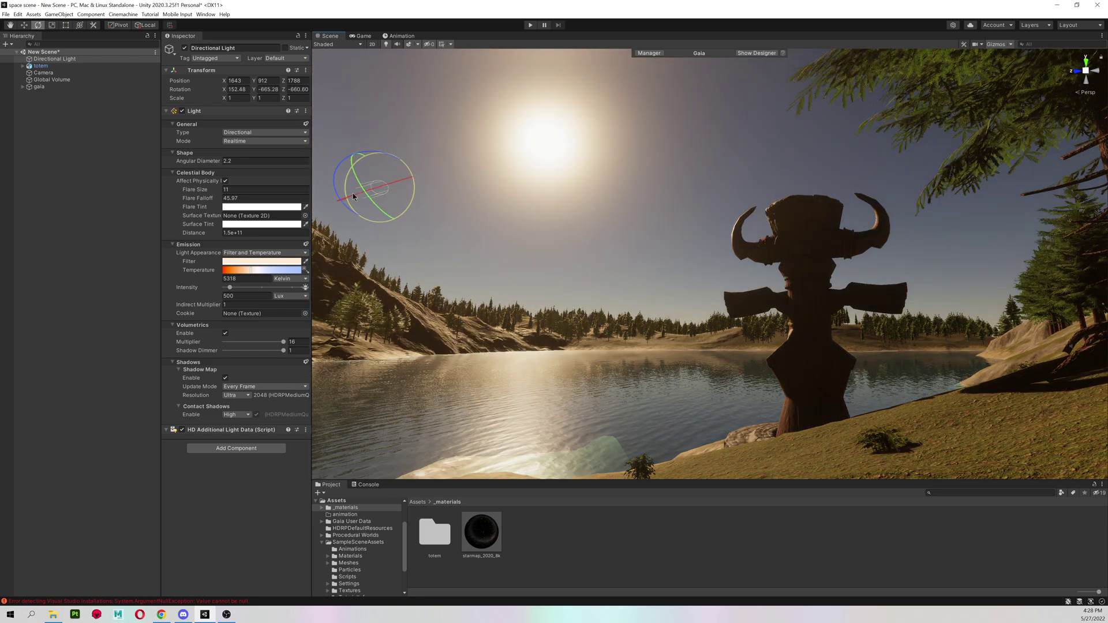
Step: Select the Global Volume and collapse its Physically Based Sky settings
left_click(101, 159)
left_click(56, 82)
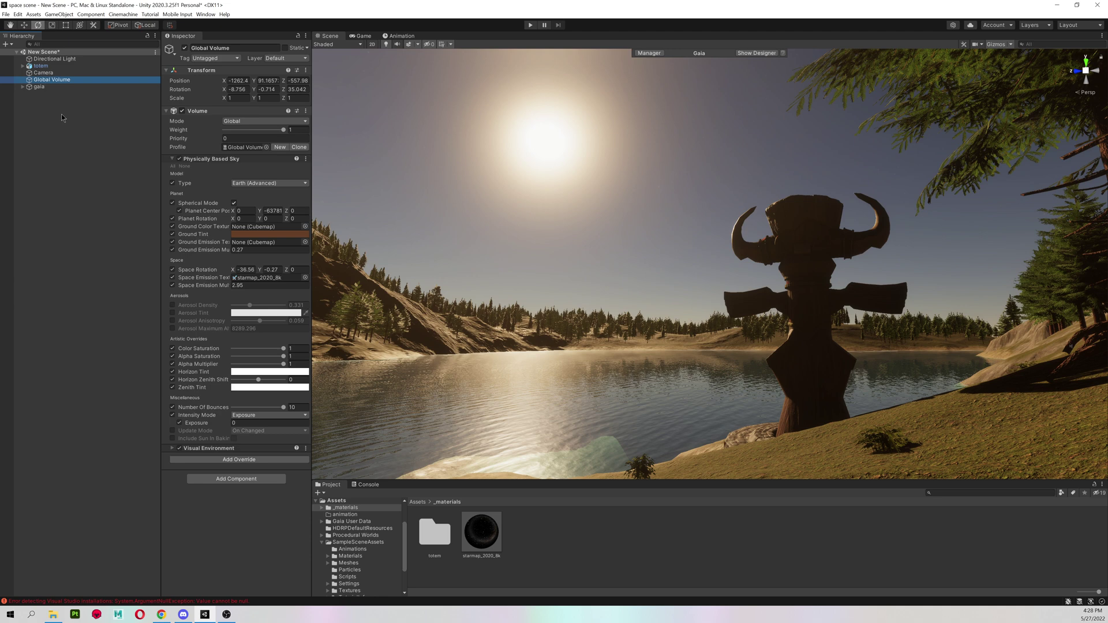
left_click(197, 159)
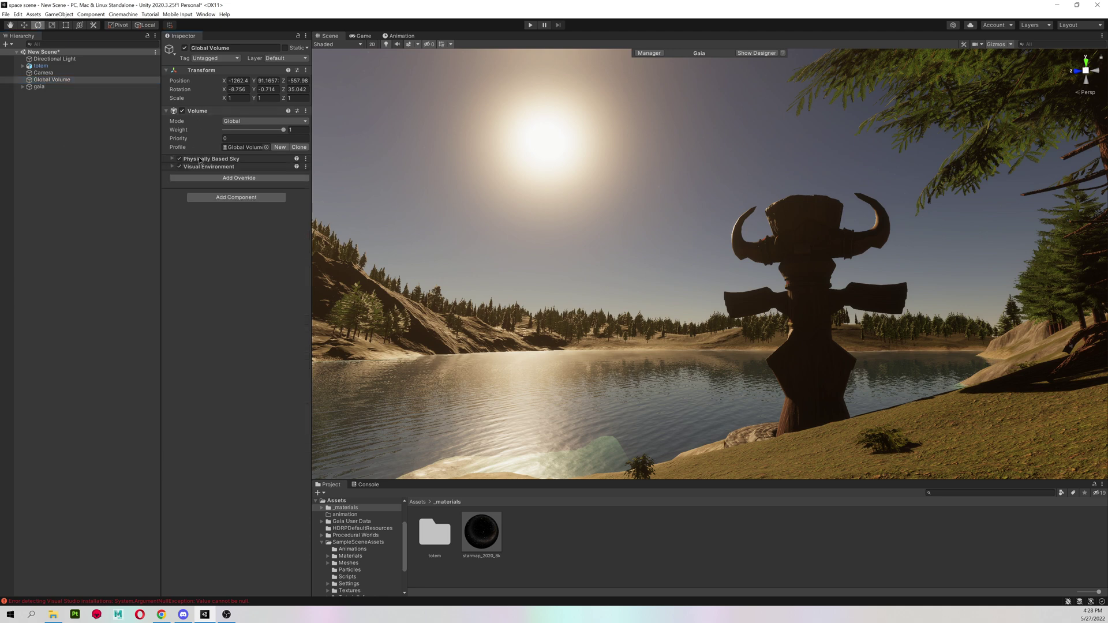
Step: Disable the original Global Volume and rotate the sun to give a dim dusk-blue sky
left_click(184, 48)
left_click(64, 128)
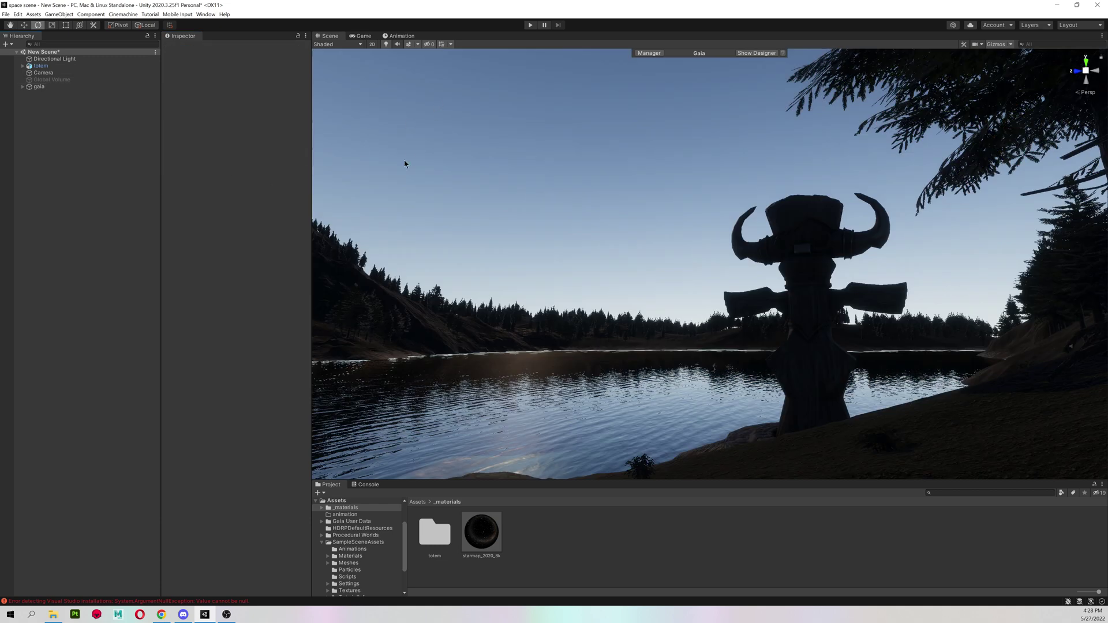
left_click(54, 58)
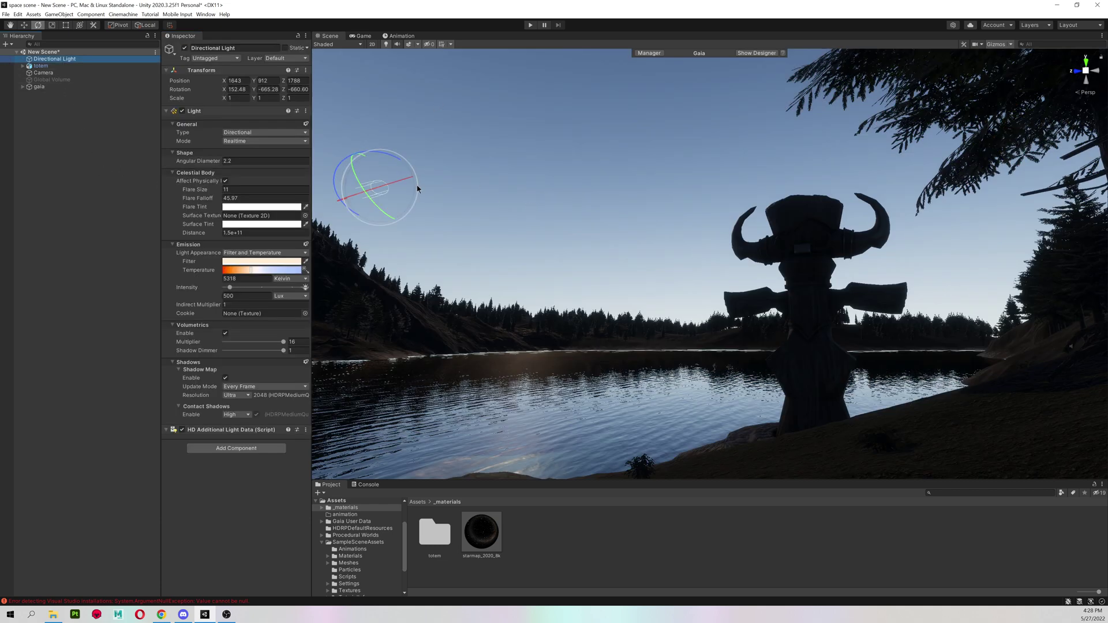
mouse_move(402, 196)
left_mouse_down()
mouse_move(379, 184)
mouse_move(392, 205)
left_mouse_up()
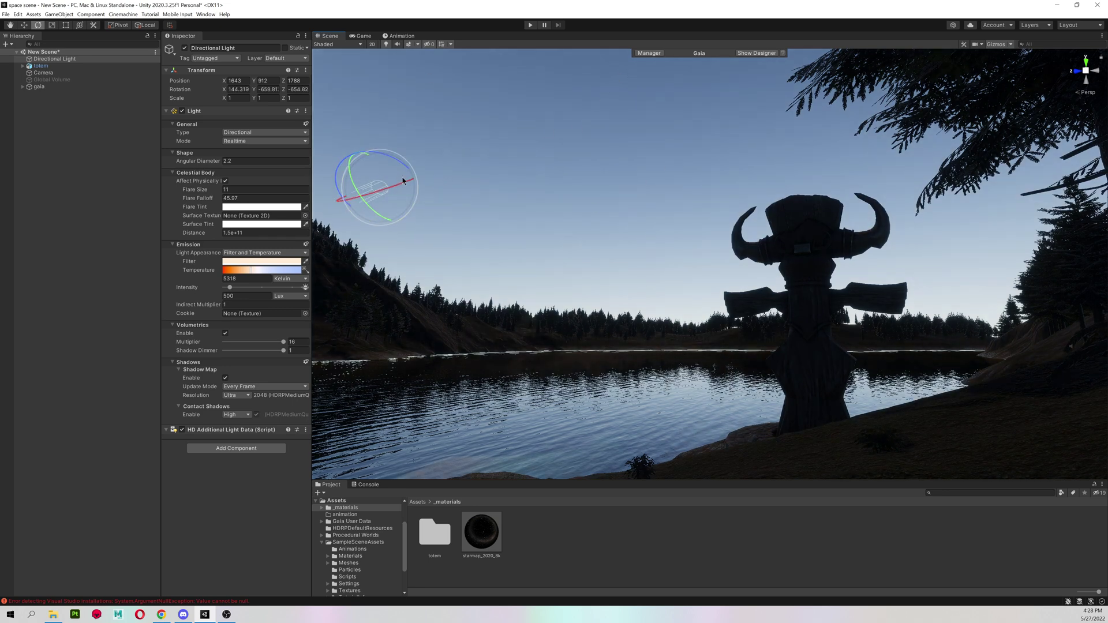
left_click_drag(398, 180, 402, 187)
left_click(96, 139)
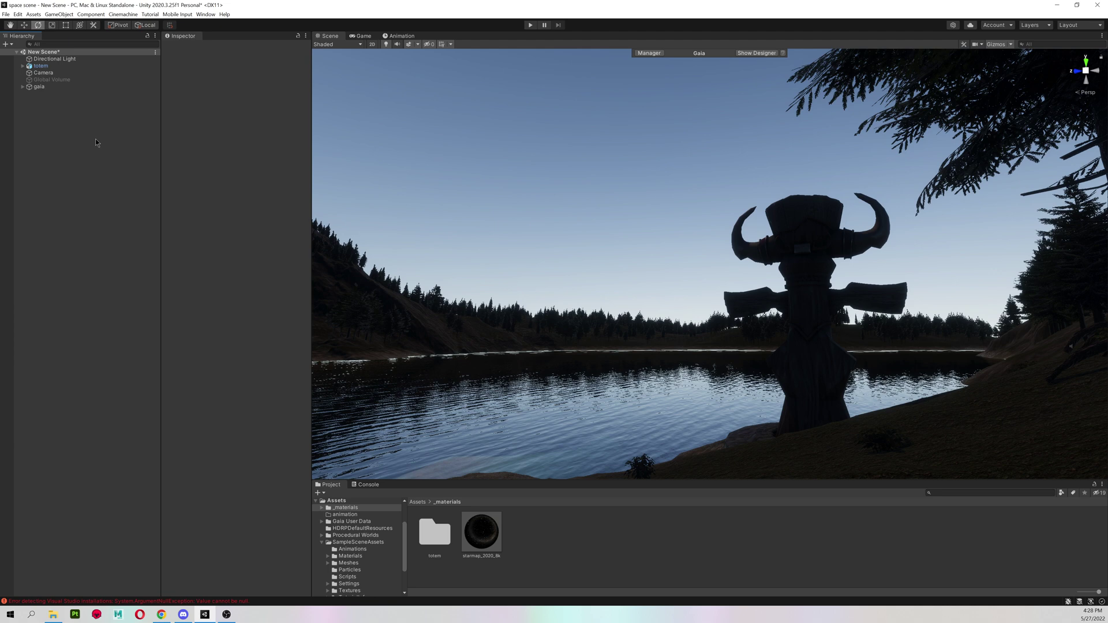
Step: Create a new Global Volume (1) from the Hierarchy's Volume menu
right_click(44, 114)
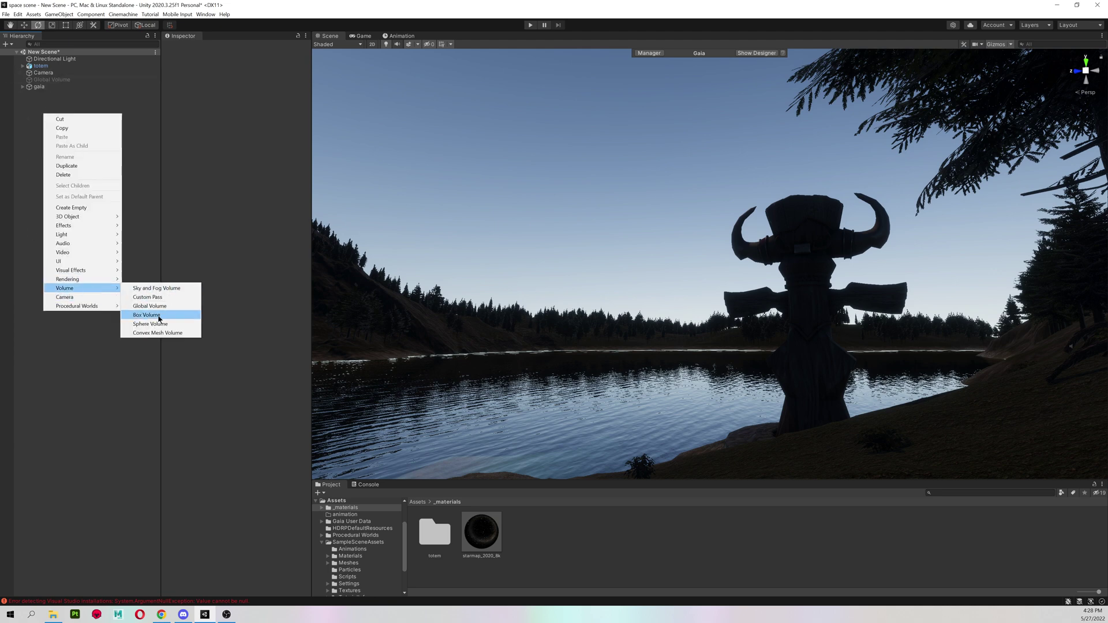
mouse_move(65, 288)
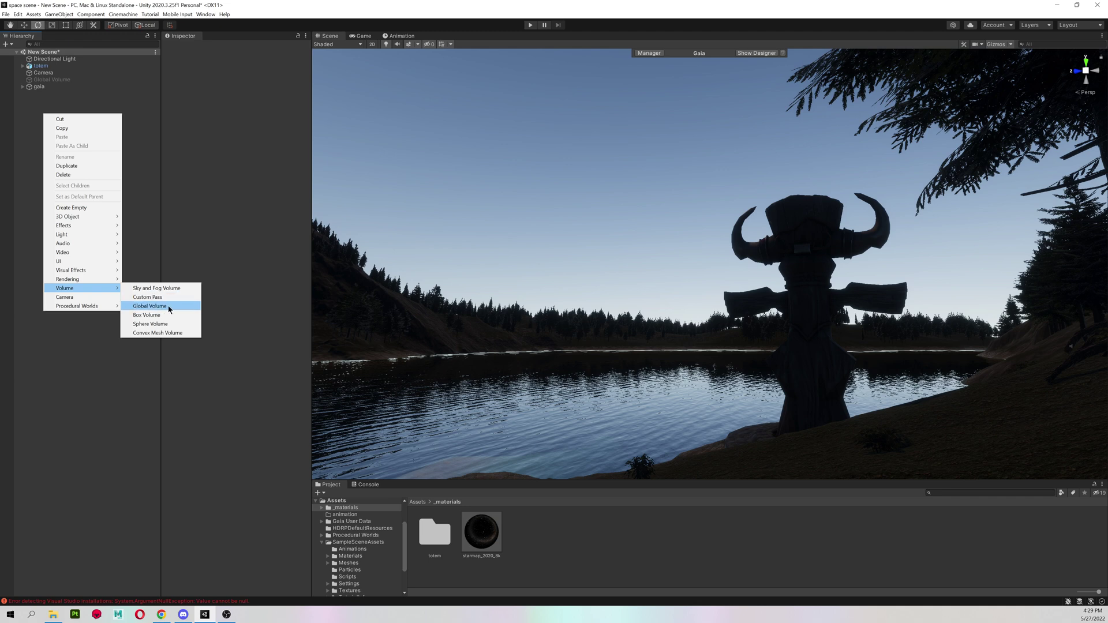
left_click(167, 308)
left_click(119, 208)
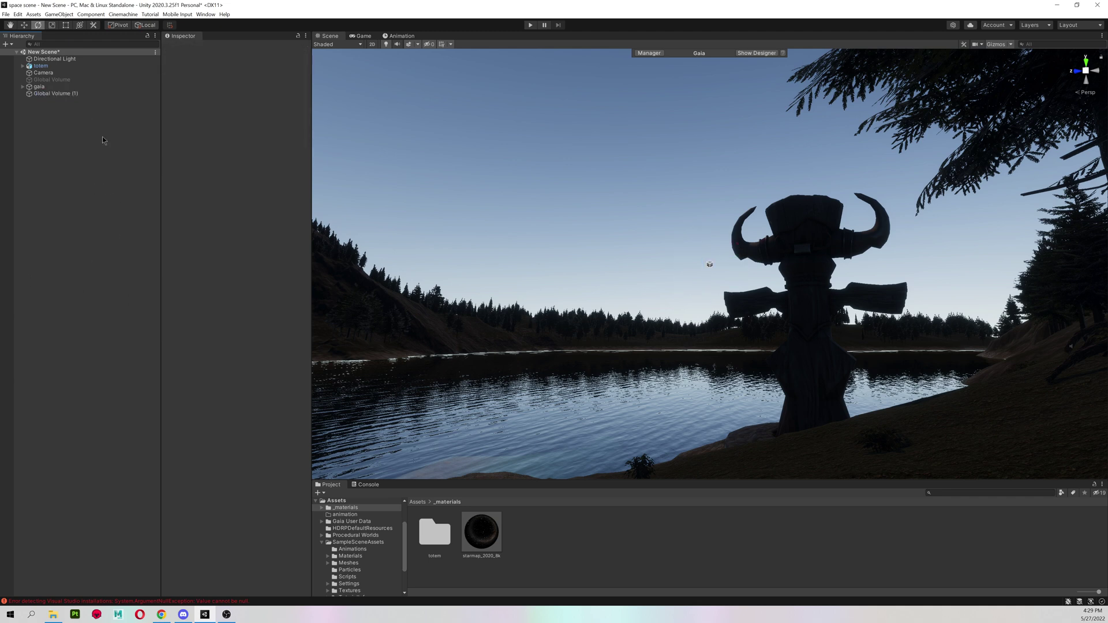
left_click(63, 93)
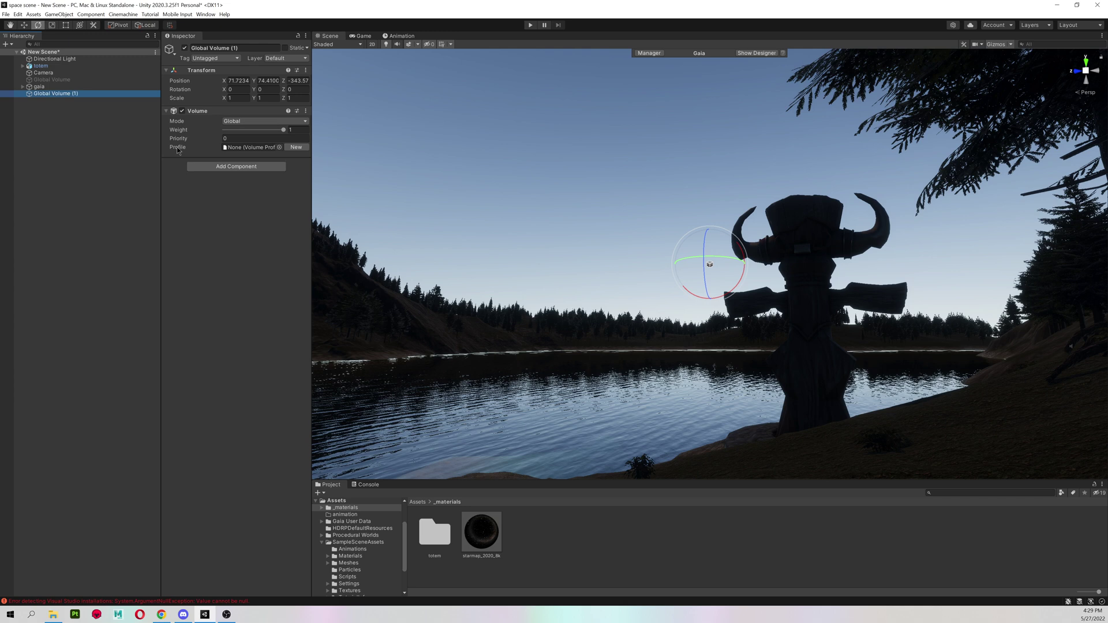
Step: Give Global Volume (1) a new empty profile and widen the Inspector panel
left_click(298, 149)
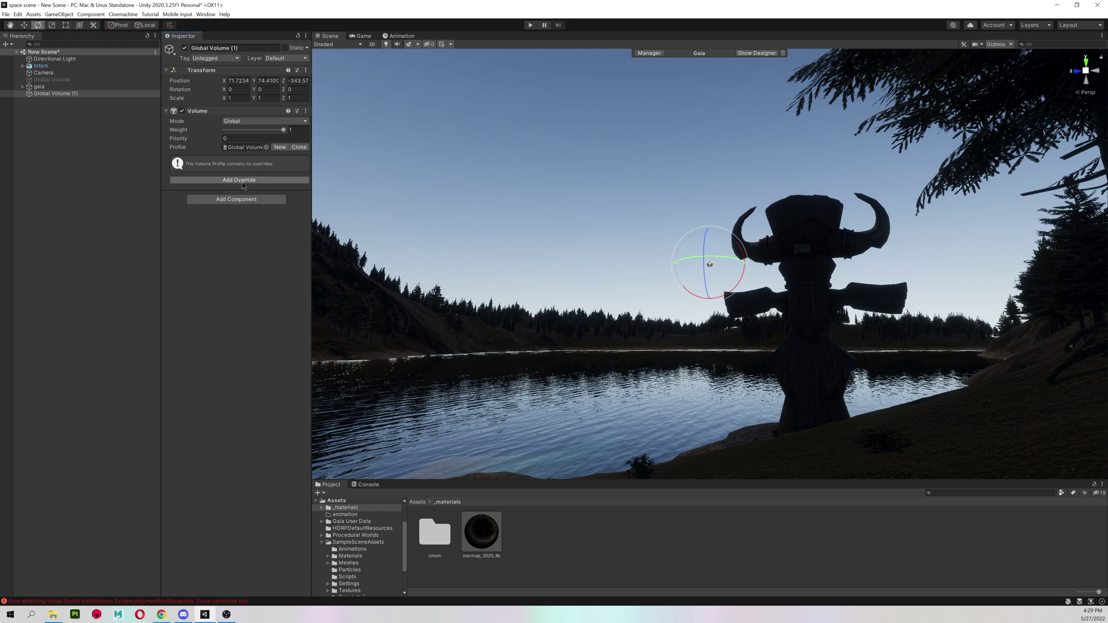
left_click_drag(312, 177, 349, 177)
left_click_drag(161, 197, 104, 192)
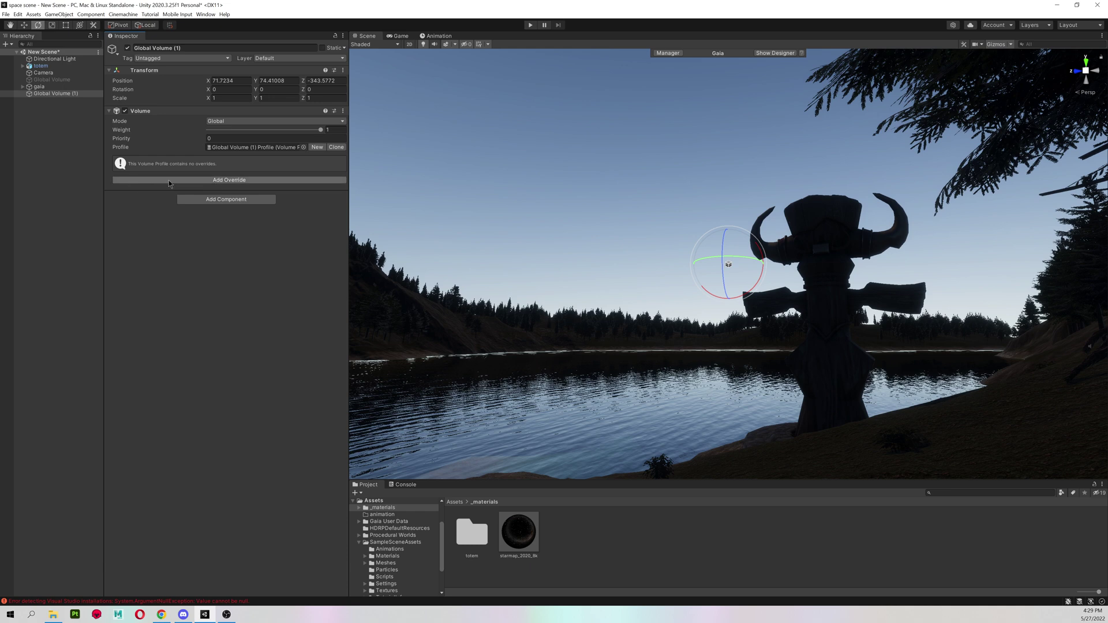
Step: Add a Physically Based Sky override with Type overridden and kept as Earth (Advanced)
left_click(169, 181)
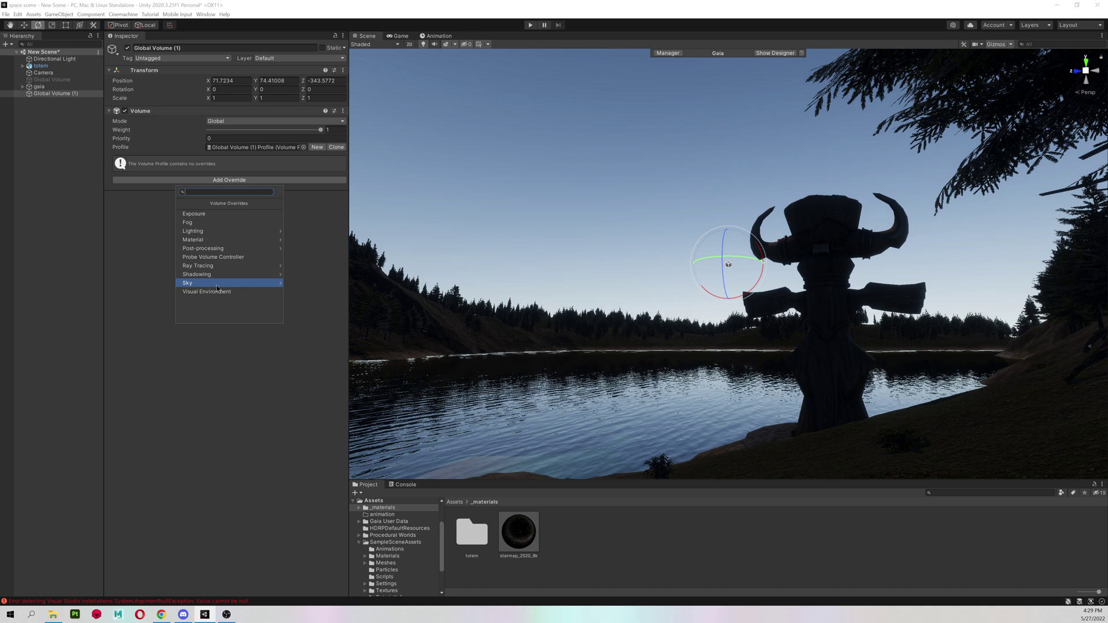
left_click(194, 282)
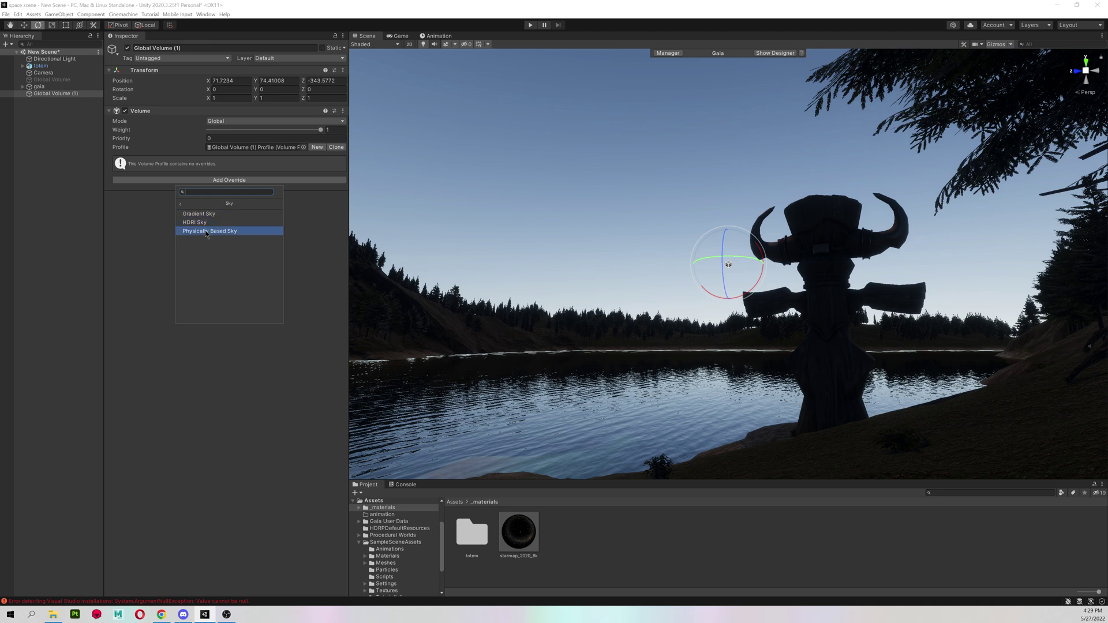
left_click(244, 231)
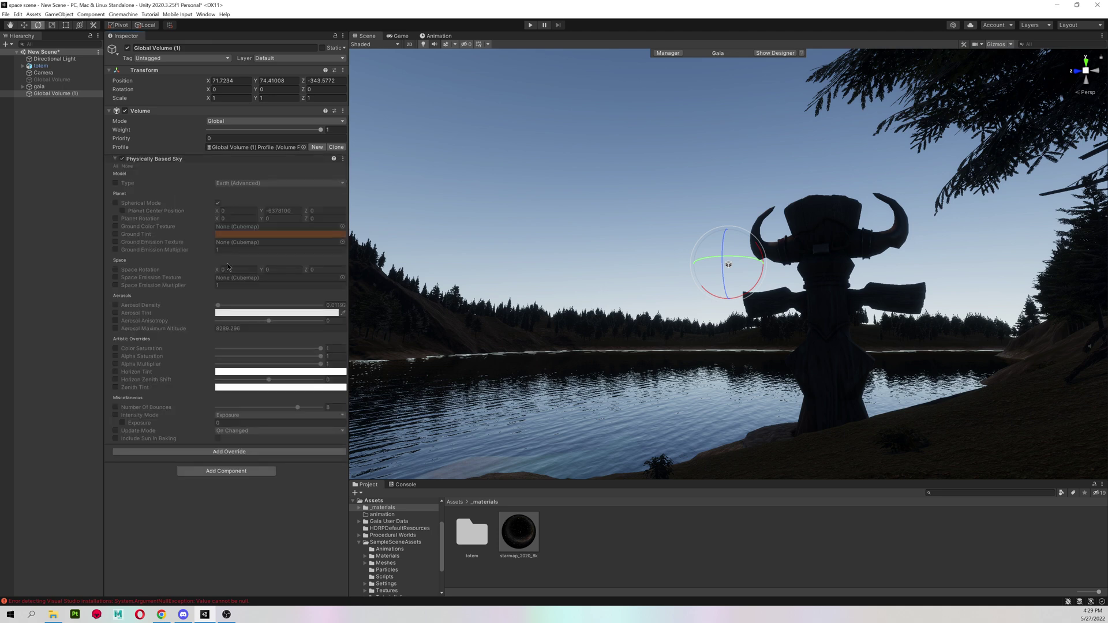
left_click(115, 183)
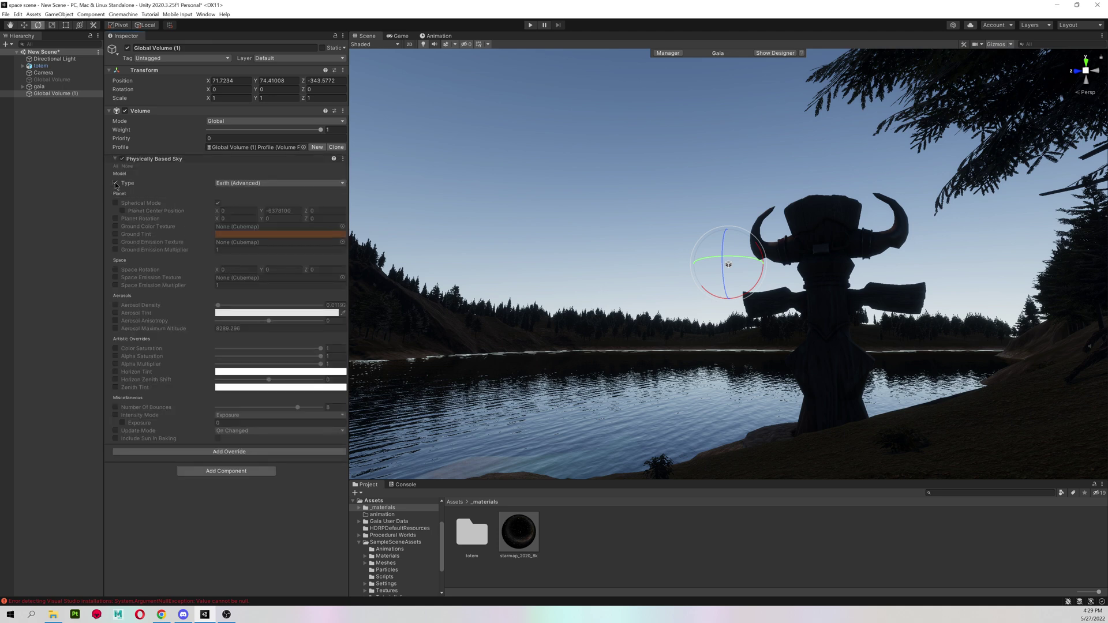
left_click(271, 184)
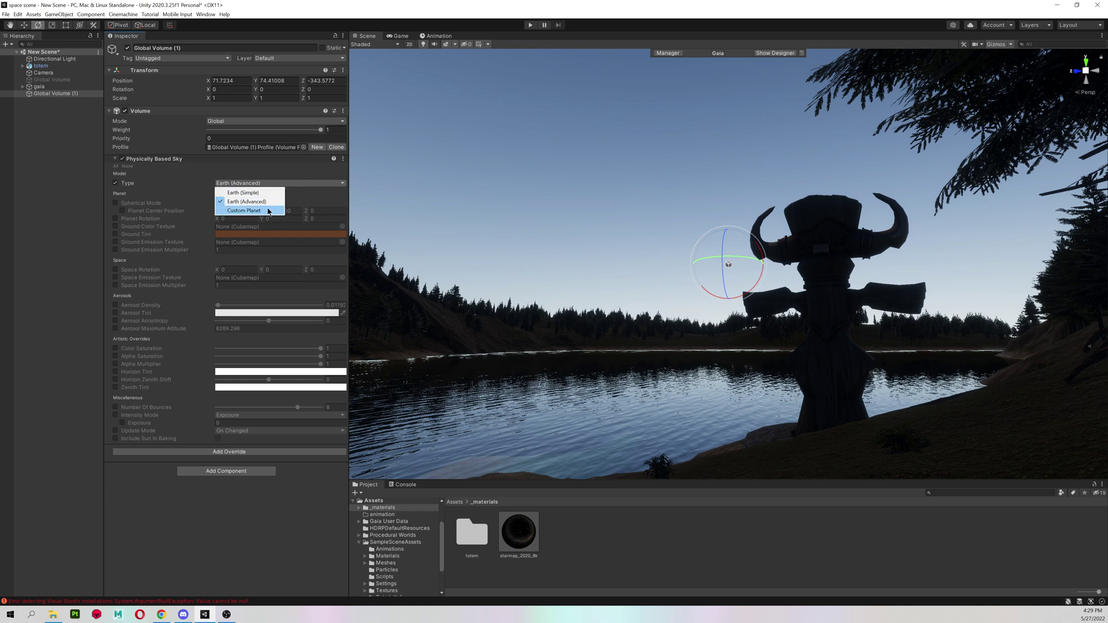
left_click(133, 166)
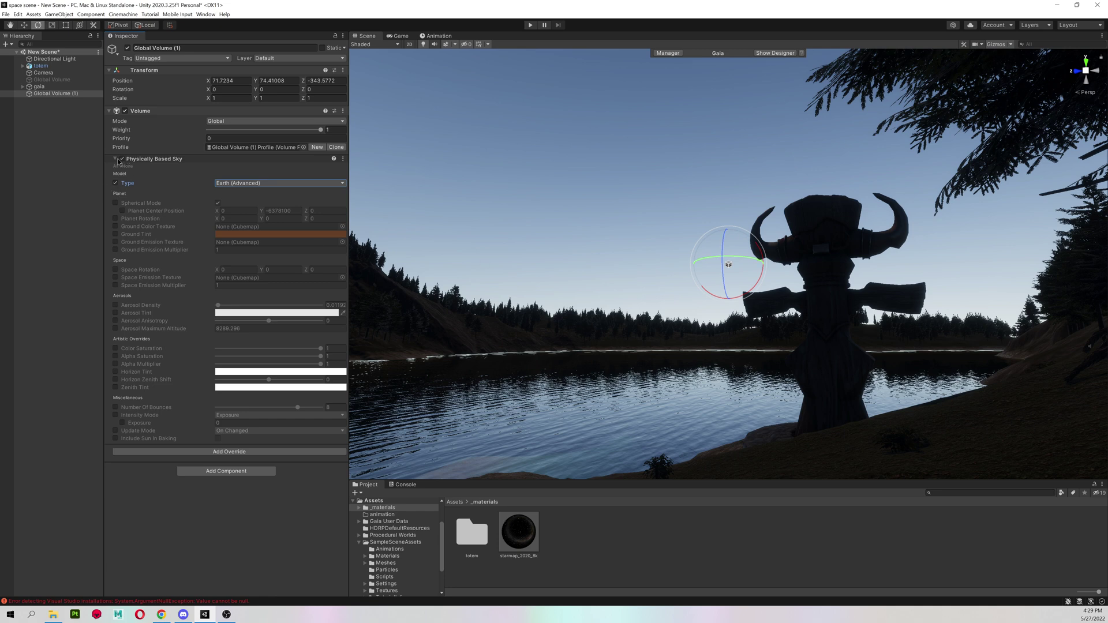
Step: Add a Visual Environment override with sky type set to Physically Based Sky
left_click(209, 451)
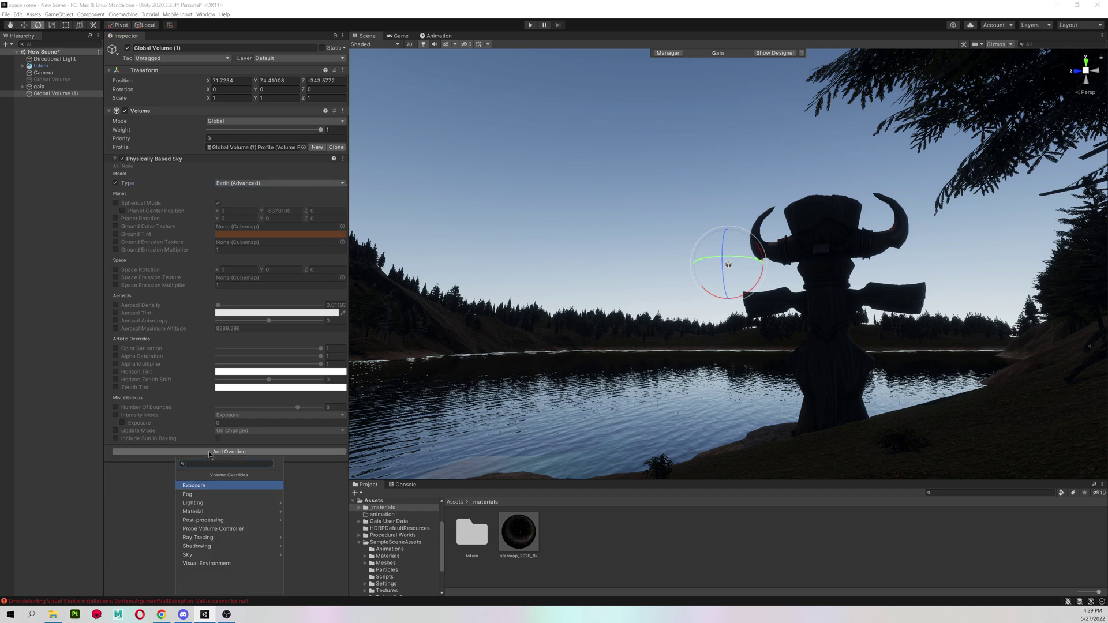
left_click(216, 562)
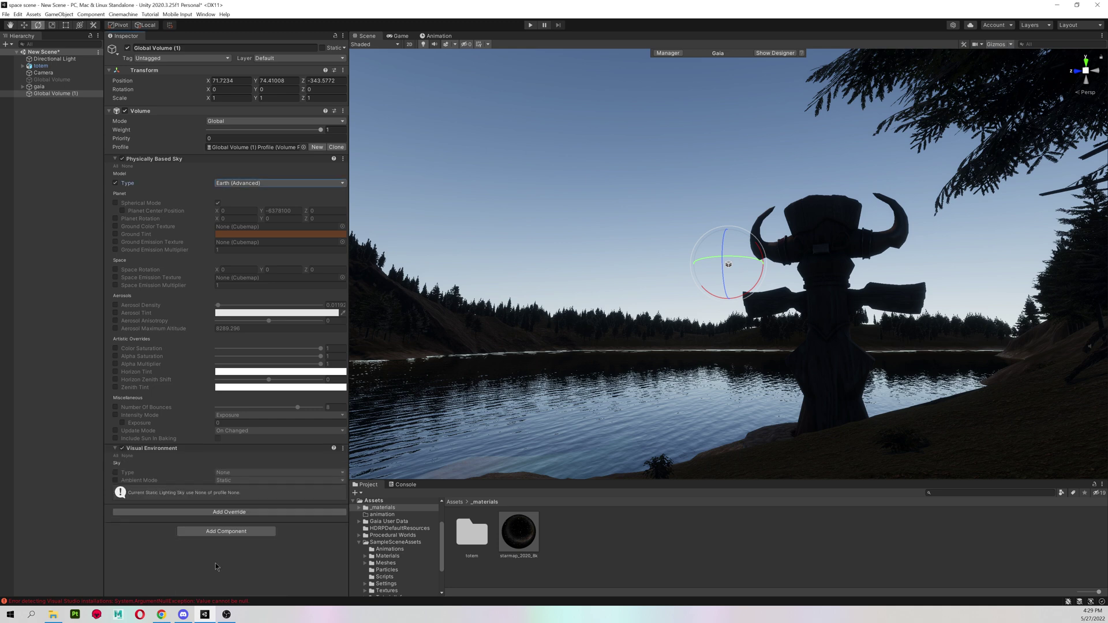
left_click(117, 475)
left_click(232, 474)
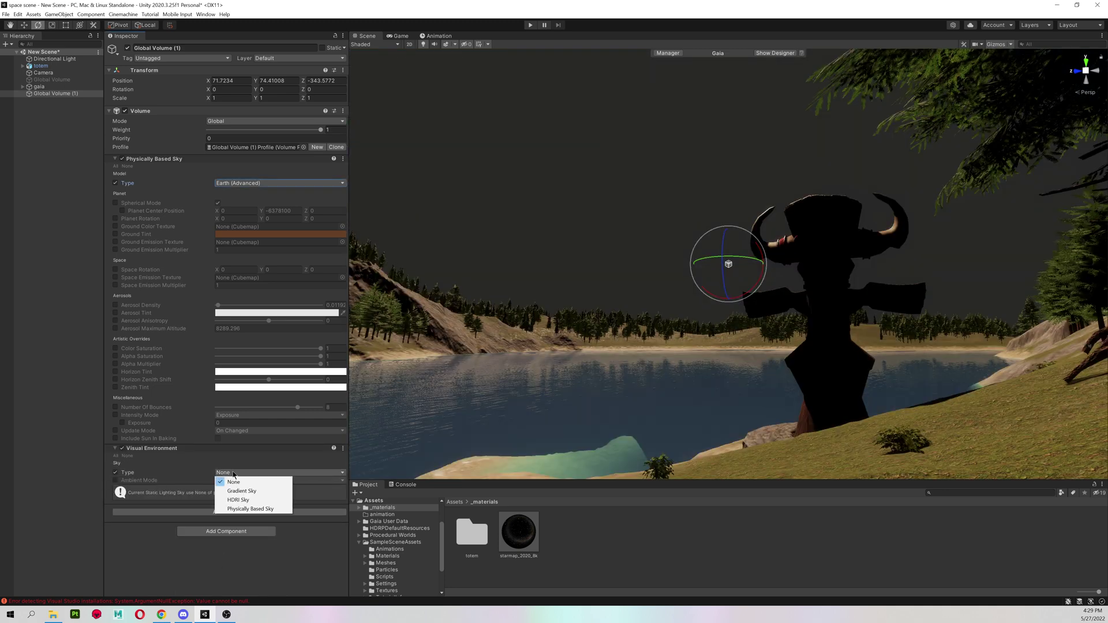
left_click(252, 509)
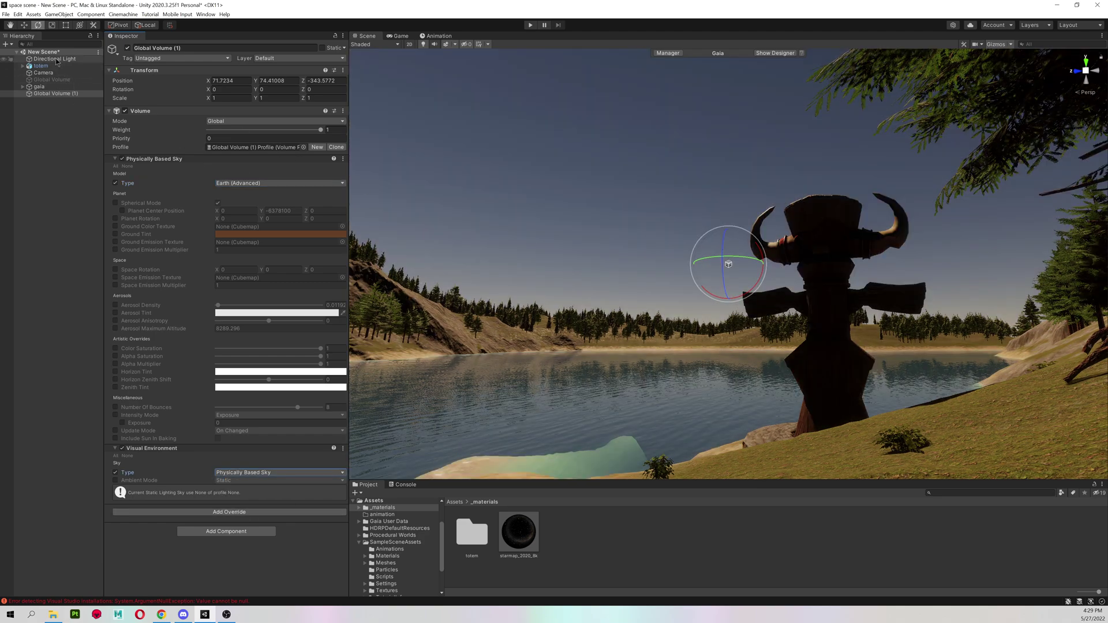
Step: Rotate the Directional Light until the sun stands high over the lake, then deselect it
left_click(55, 58)
mouse_move(437, 206)
left_mouse_down()
mouse_move(433, 178)
mouse_move(394, 171)
left_mouse_up()
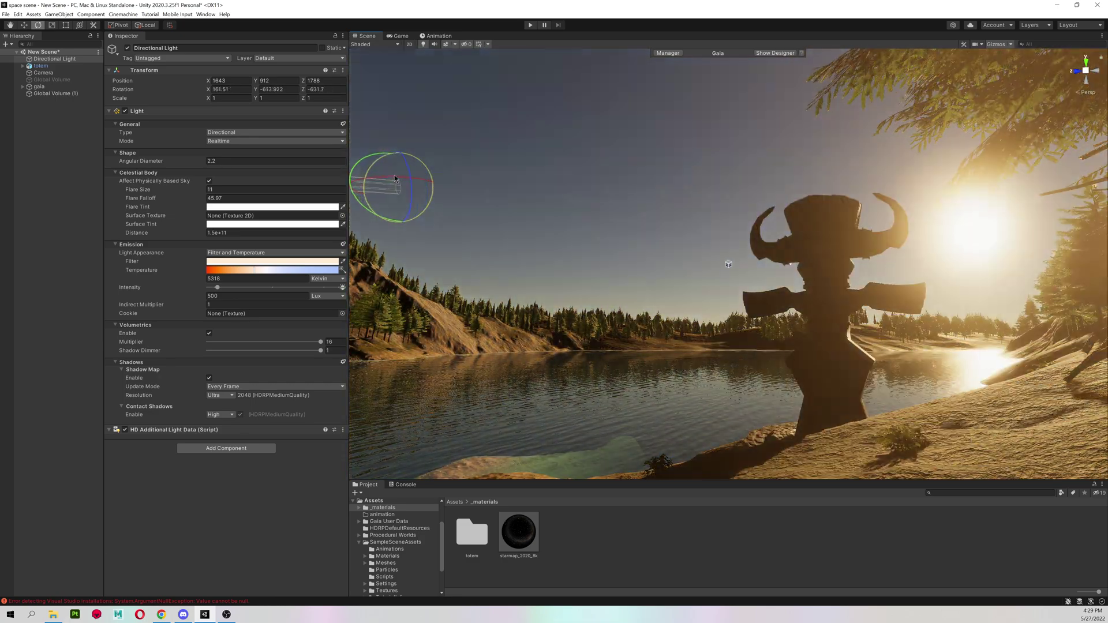
mouse_move(394, 171)
left_mouse_down()
mouse_move(416, 187)
mouse_move(426, 165)
left_mouse_up()
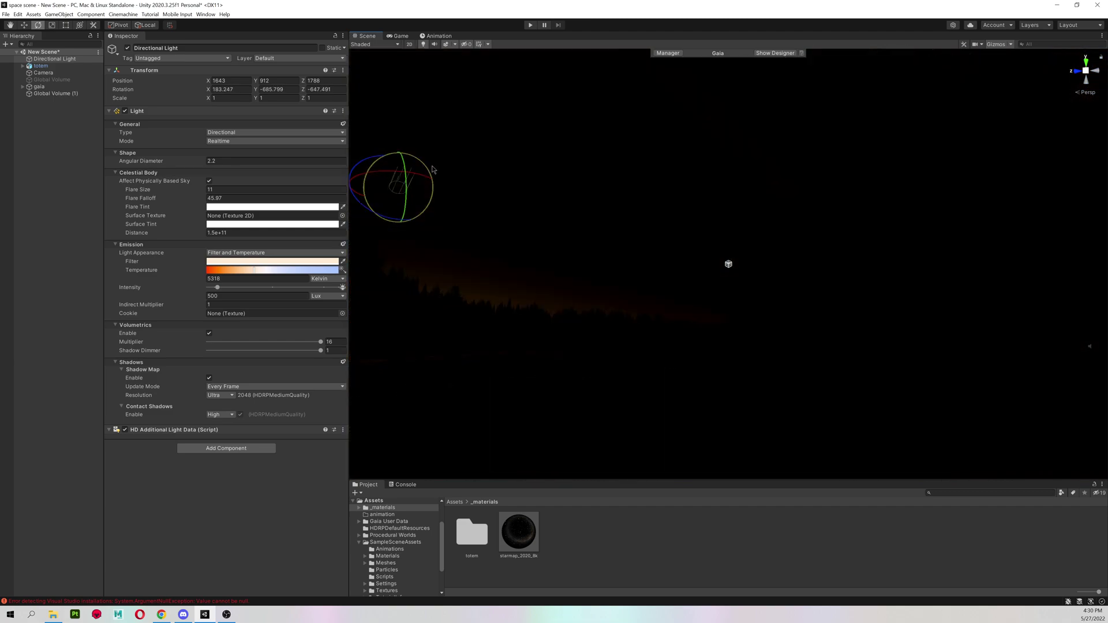
left_click_drag(427, 165, 417, 190)
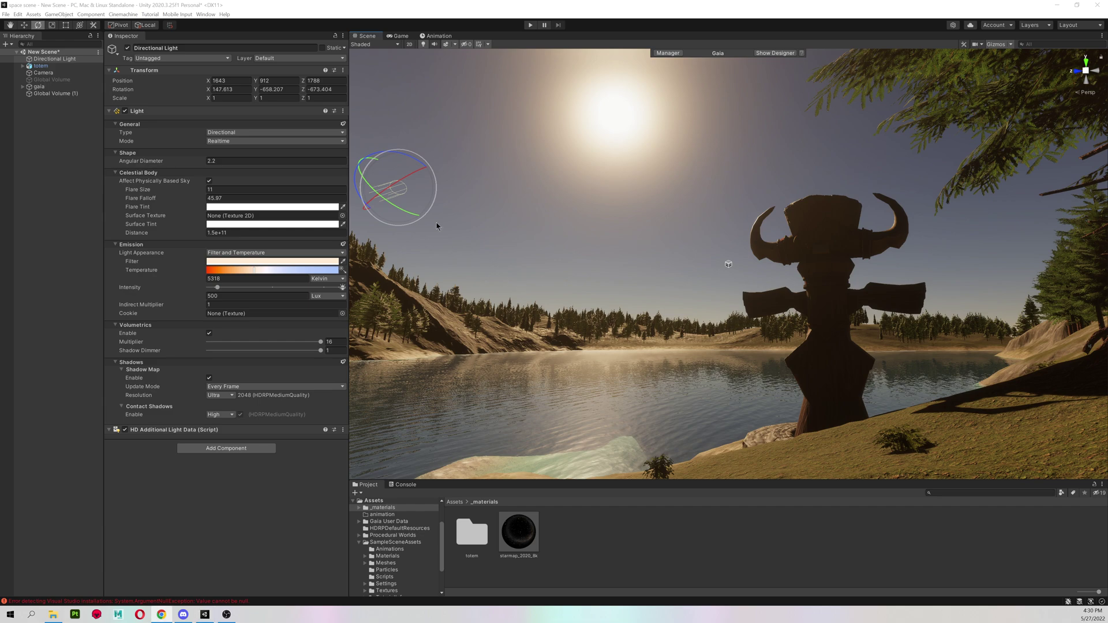
left_click_drag(412, 196, 418, 202)
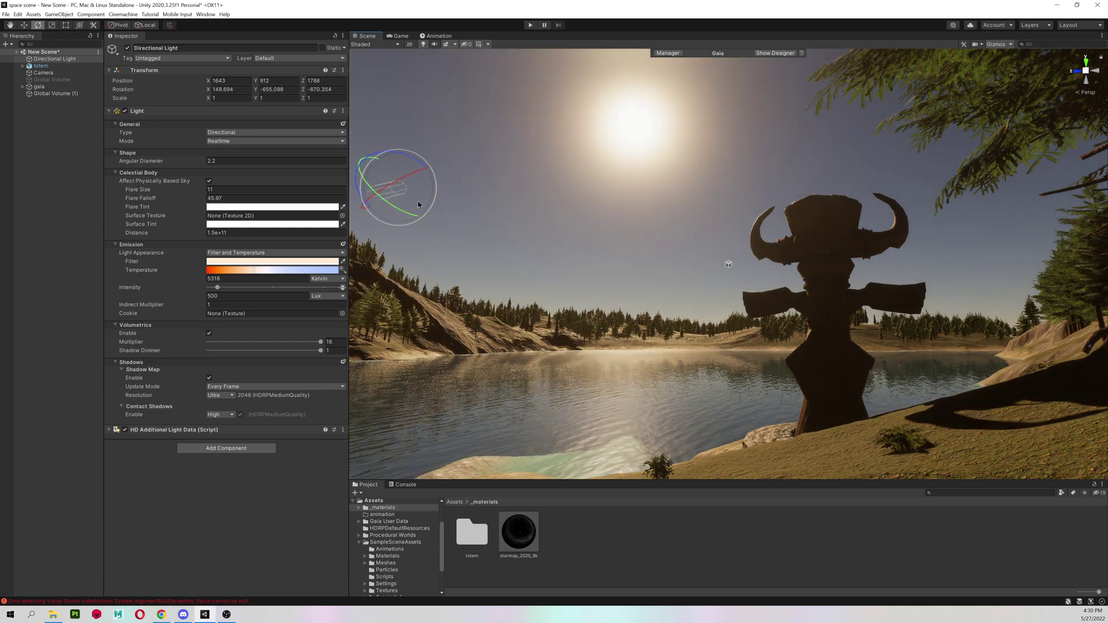
left_click(524, 191)
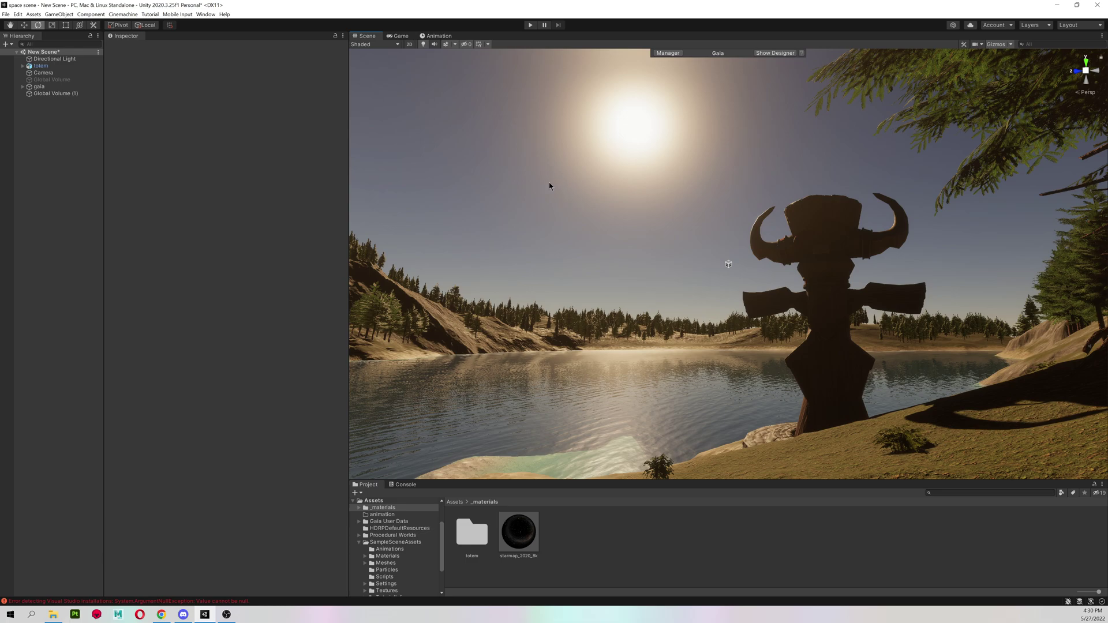
Step: Fly the scene camera up into space to view the planet
key("w")
mouse_move(558, 195)
right_mouse_down()
mouse_move(568, 265)
mouse_move(596, 285)
right_mouse_up()
key("s")
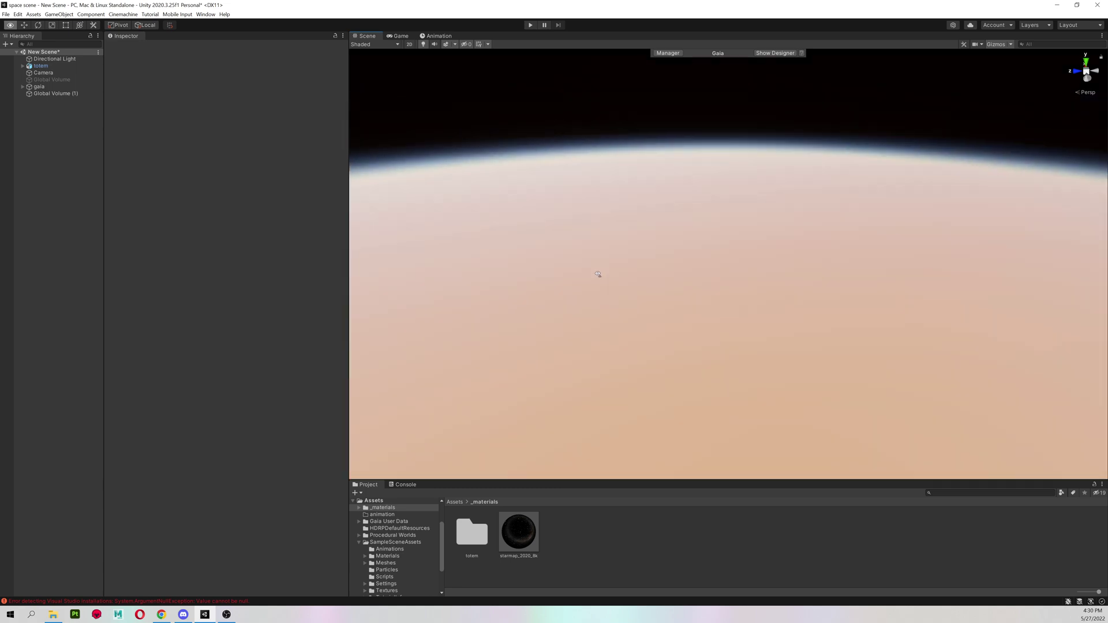
mouse_move(595, 285)
right_mouse_down()
mouse_move(587, 251)
mouse_move(563, 346)
mouse_move(606, 308)
right_mouse_up()
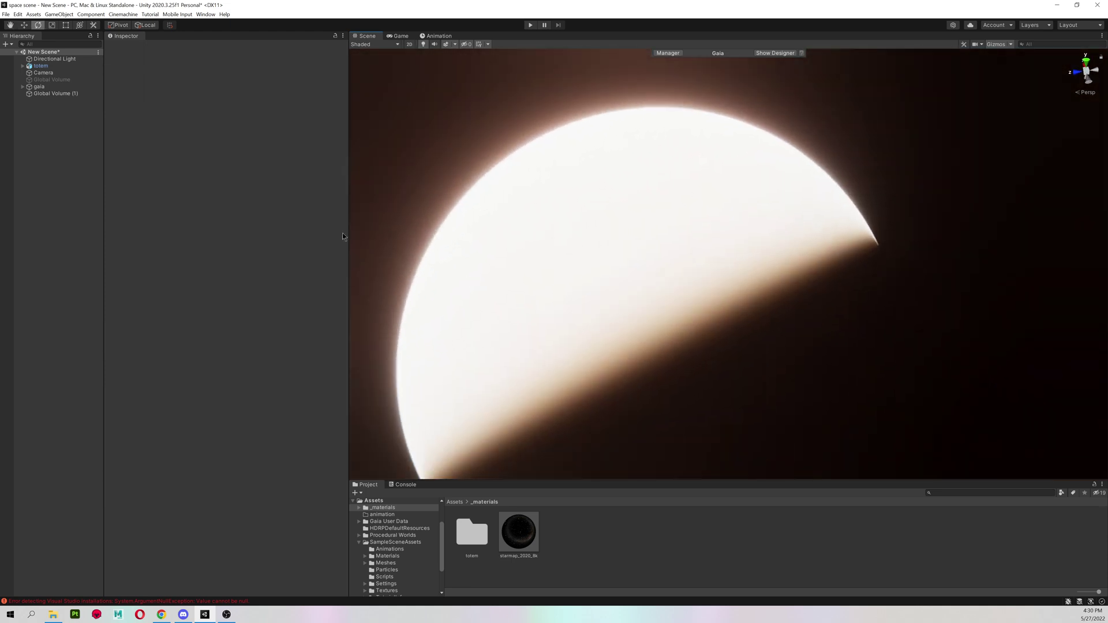
Step: Adjust the sun's Rotation X and Y so most of the planet is lit
left_click(50, 58)
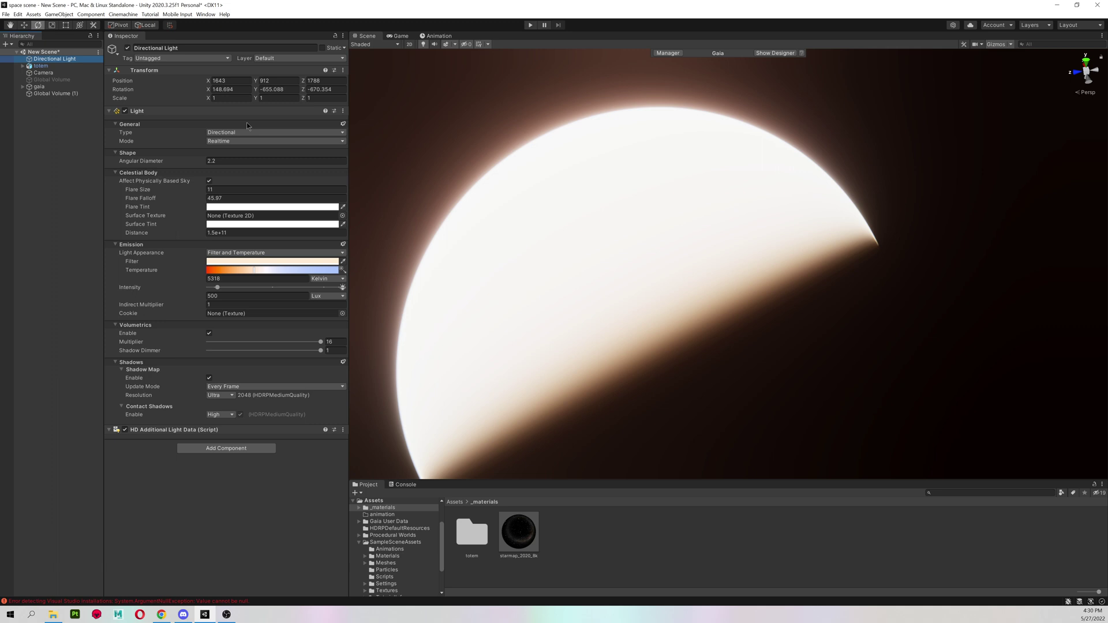
left_click(58, 60)
left_click_drag(209, 93, 476, 119)
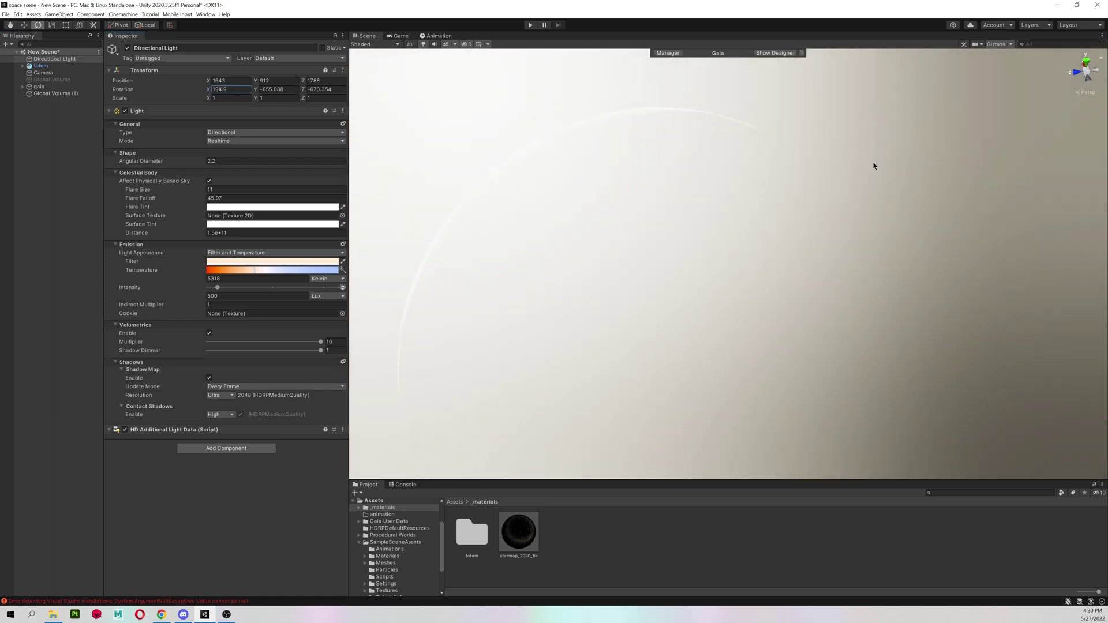
mouse_move(477, 119)
left_mouse_down()
mouse_move(7, 168)
mouse_move(1070, 151)
left_mouse_up()
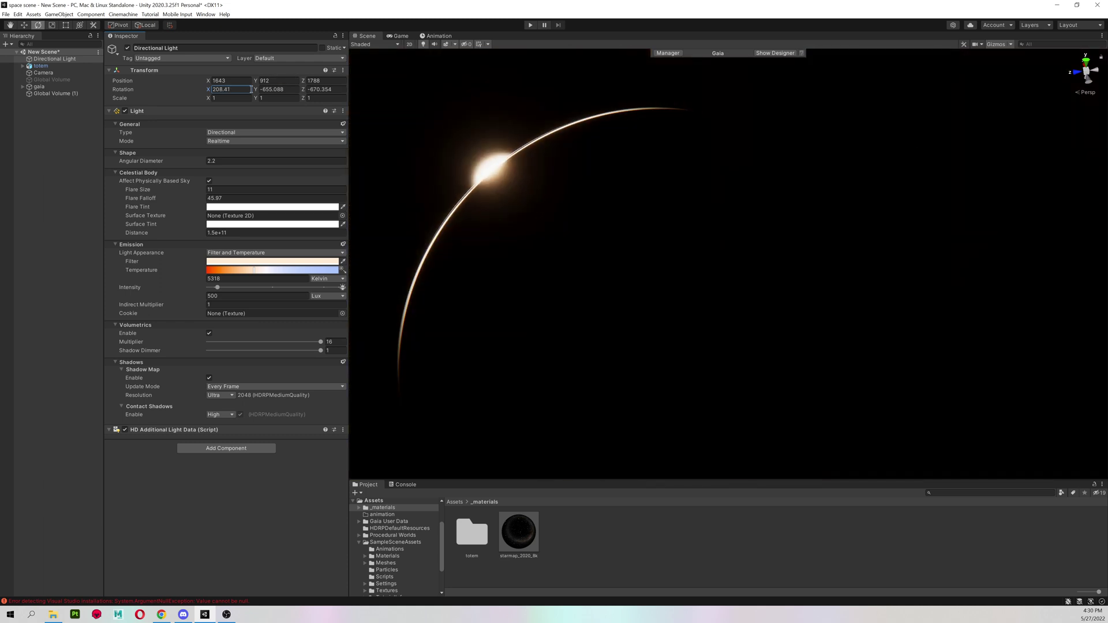
mouse_move(256, 89)
left_mouse_down()
mouse_move(323, 100)
mouse_move(305, 98)
left_mouse_up()
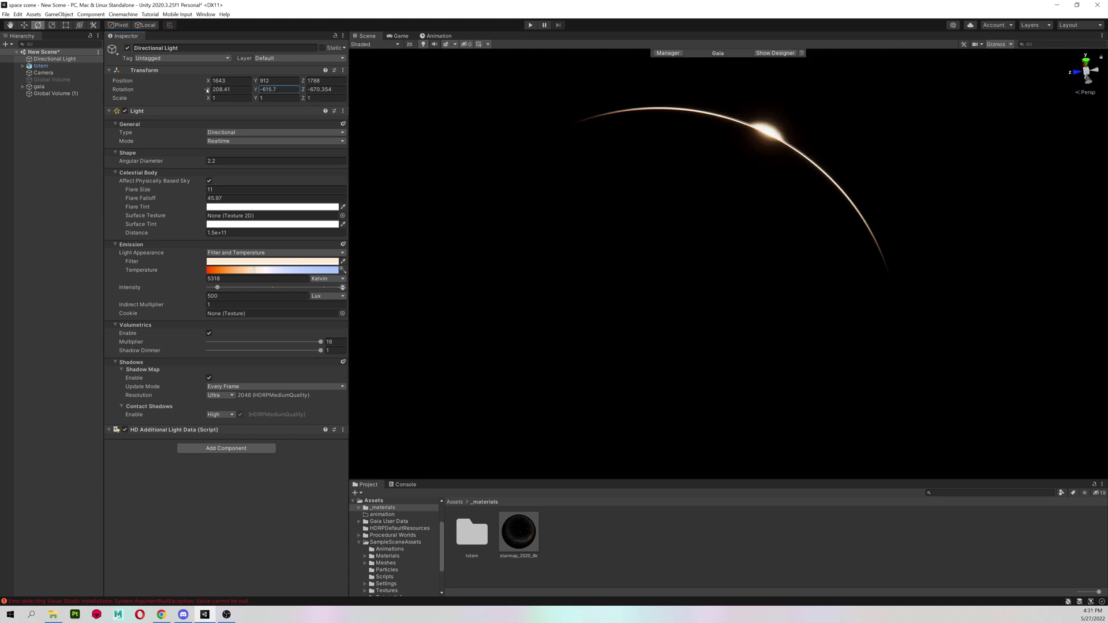
left_click_drag(207, 89, 68, 95)
Step: Set Global Volume (1)'s Ground Emission Texture override to the GaiaSampleDay cubemap
left_click(64, 100)
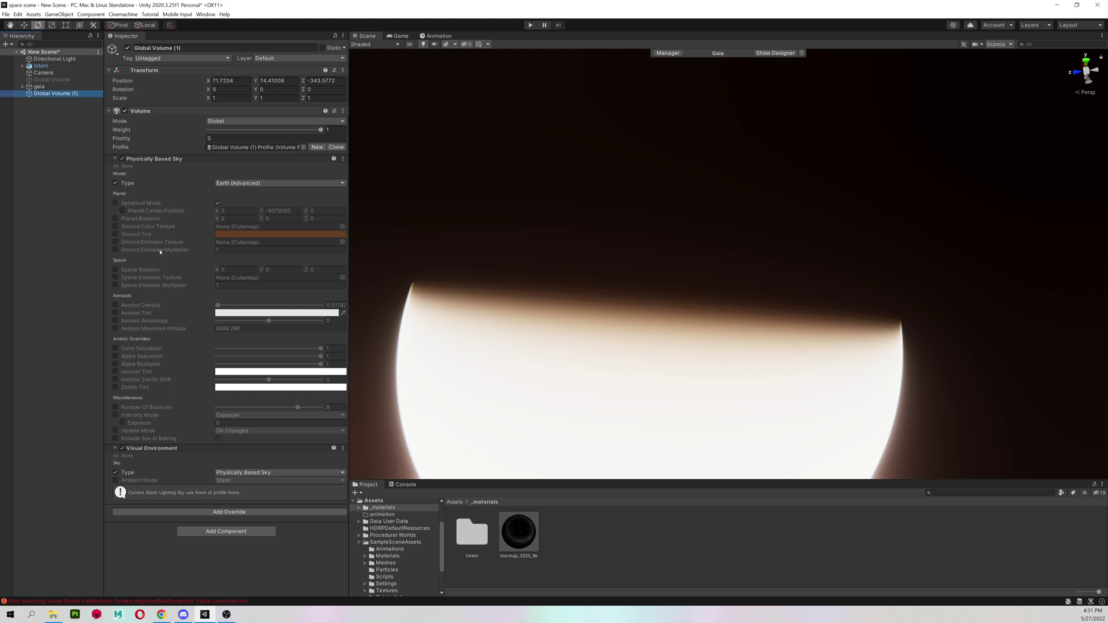
left_click(115, 242)
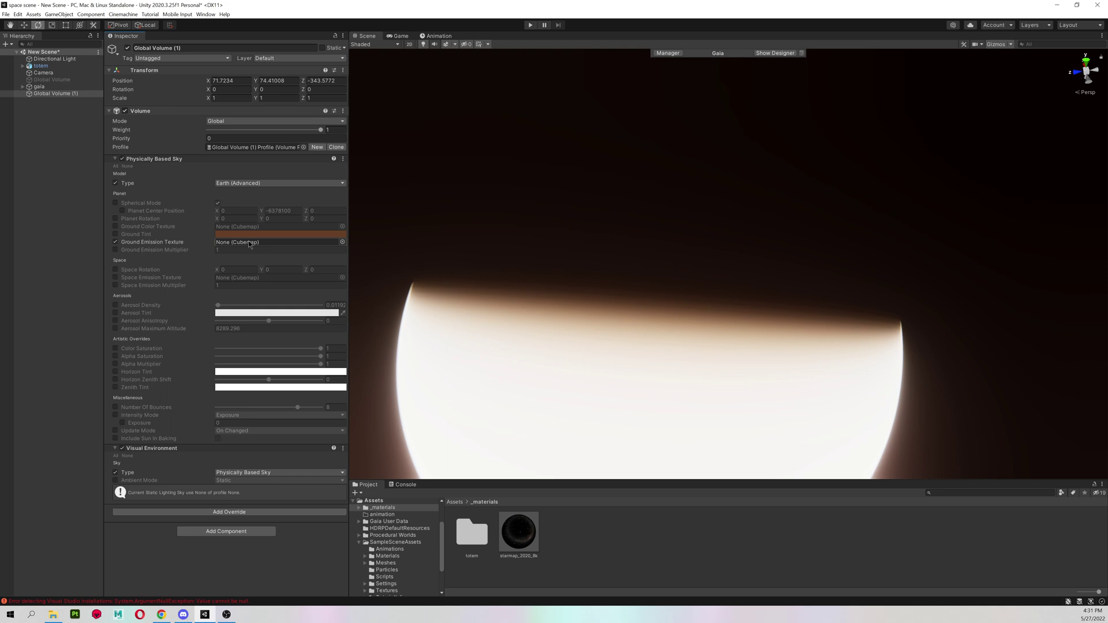
left_click(342, 243)
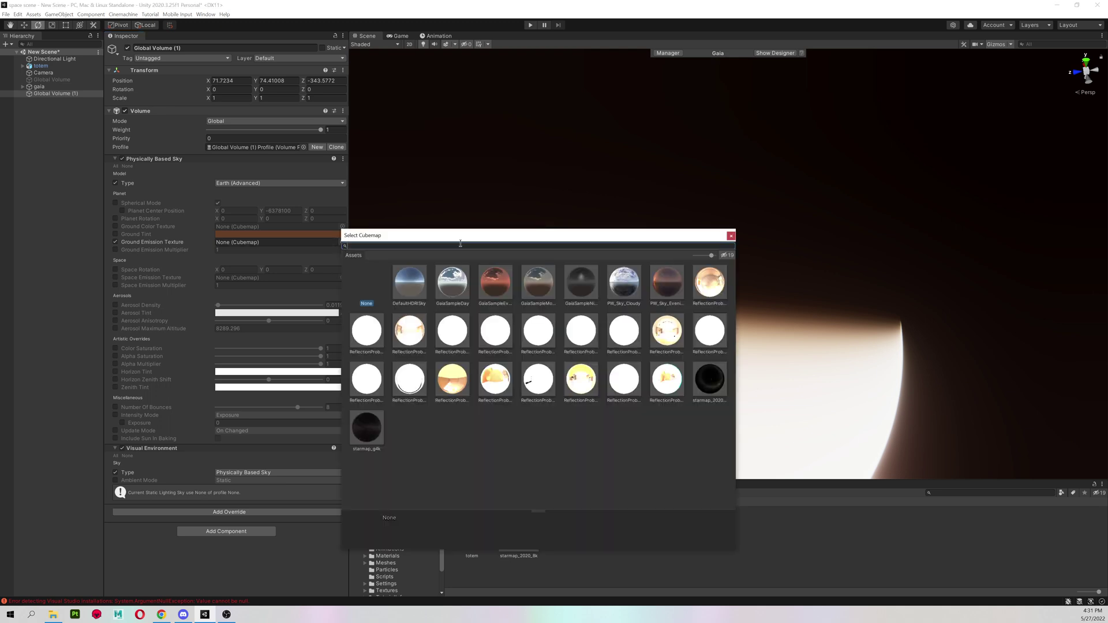
left_click(454, 282)
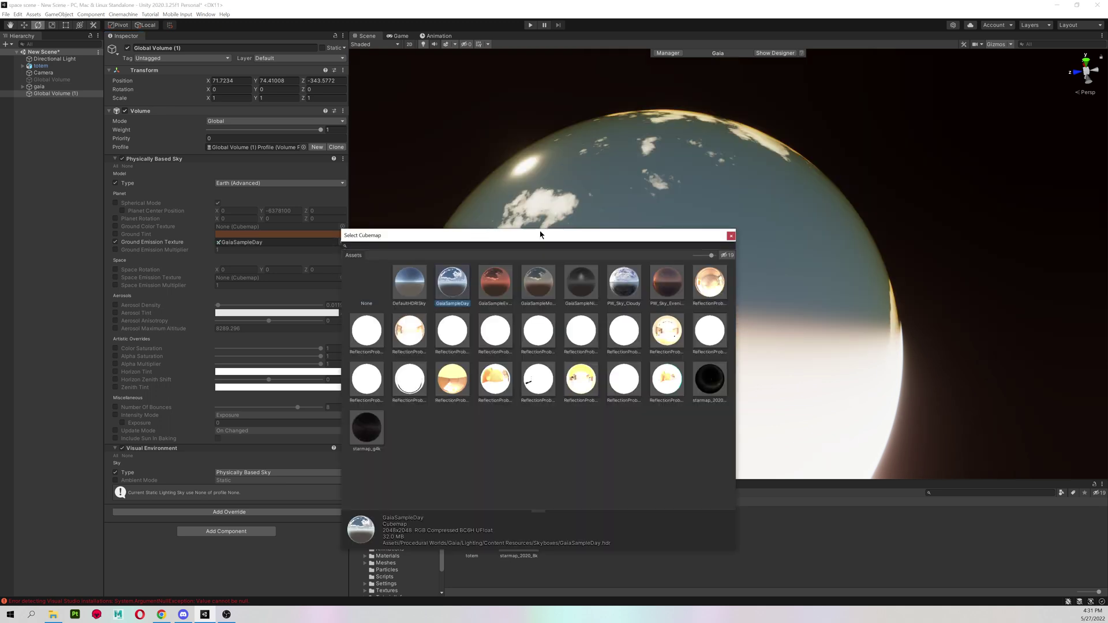
mouse_move(540, 233)
left_mouse_down()
mouse_move(408, 323)
mouse_move(0, 303)
left_mouse_up()
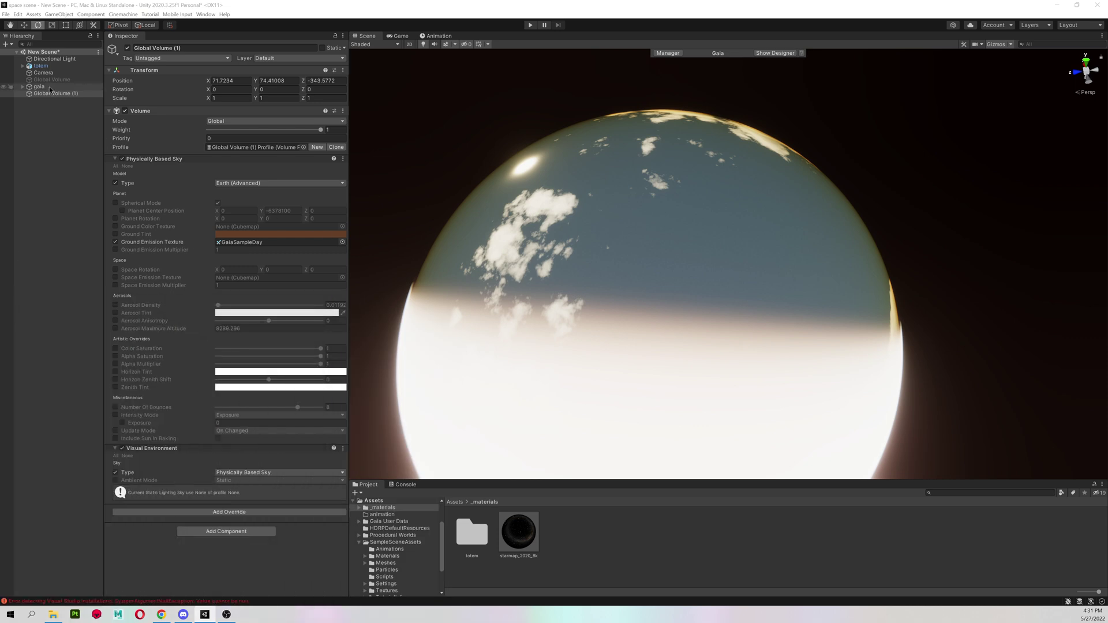
left_click(54, 58)
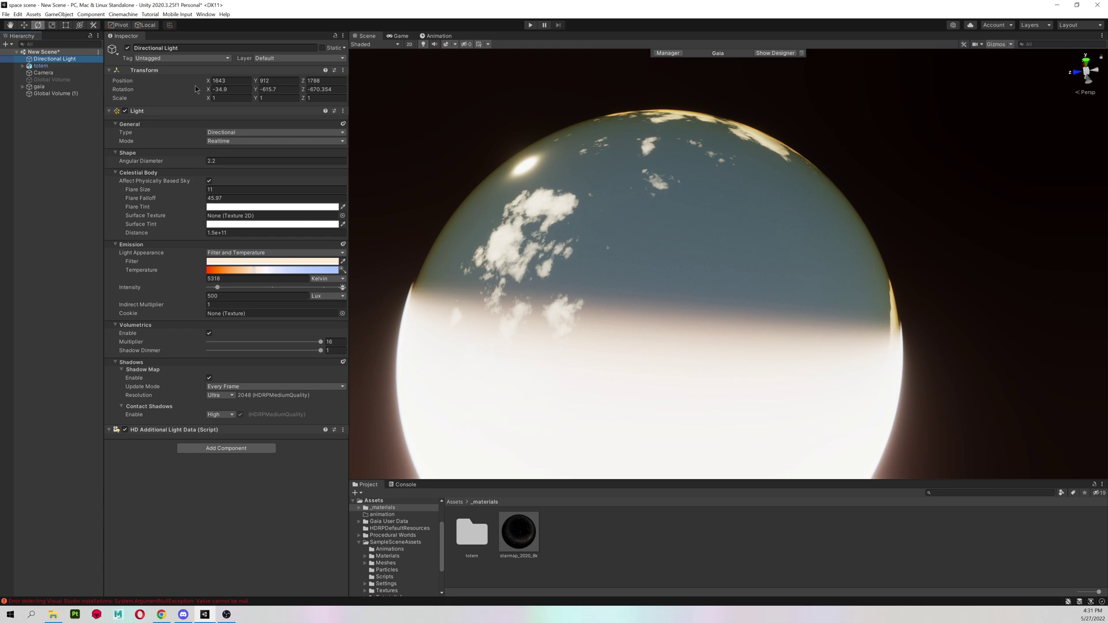
mouse_move(209, 89)
left_mouse_down()
mouse_move(83, 88)
mouse_move(170, 99)
left_mouse_up()
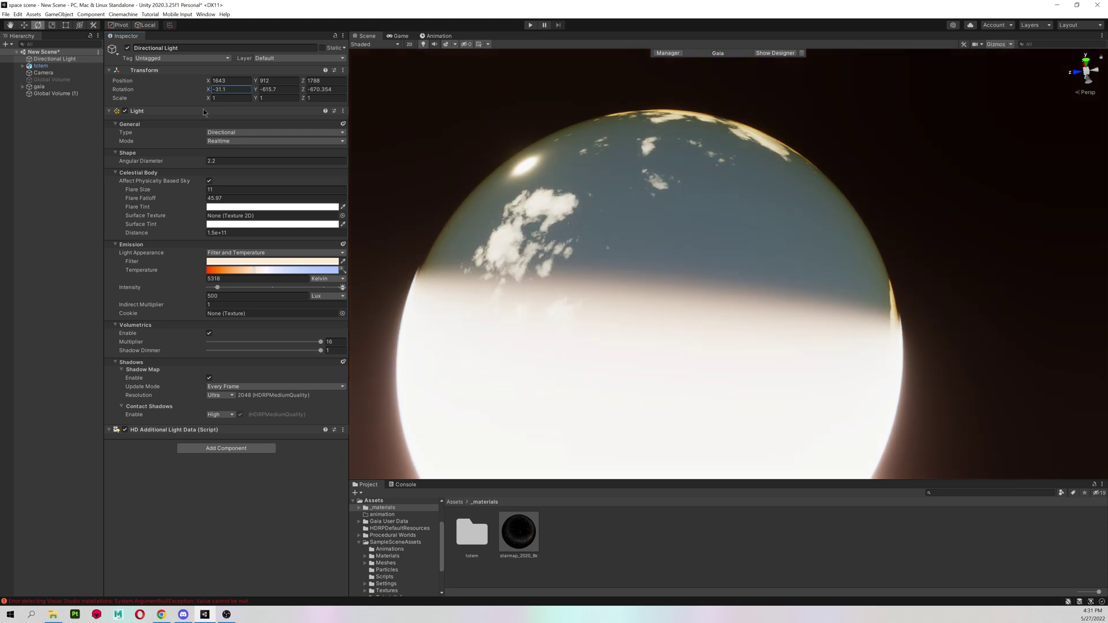
left_click_drag(170, 99, 173, 114)
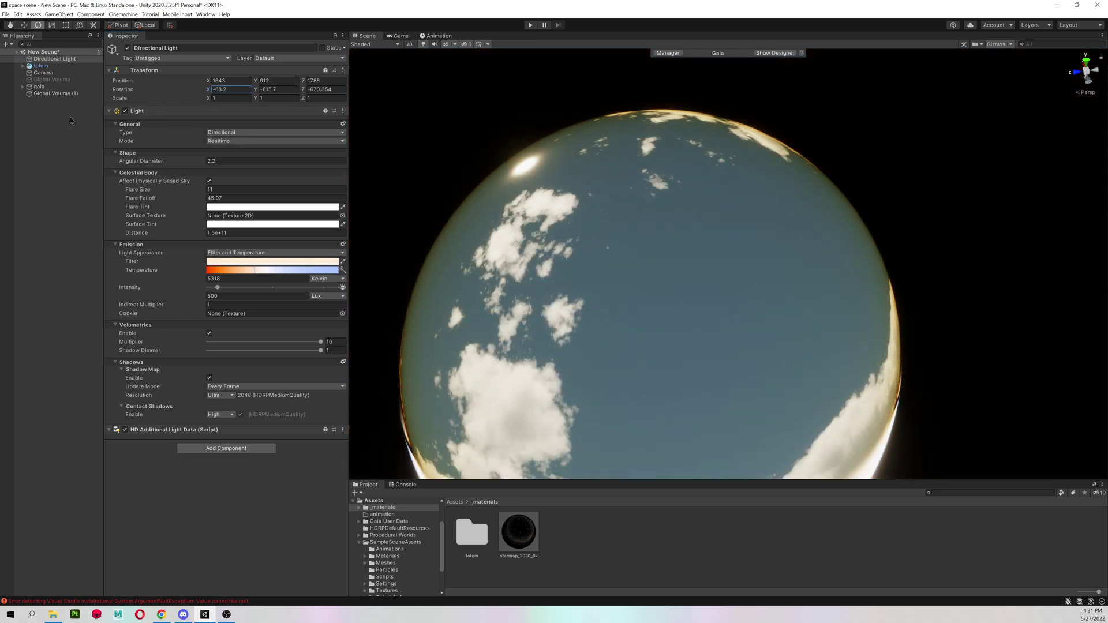
left_click(39, 86)
left_click(51, 94)
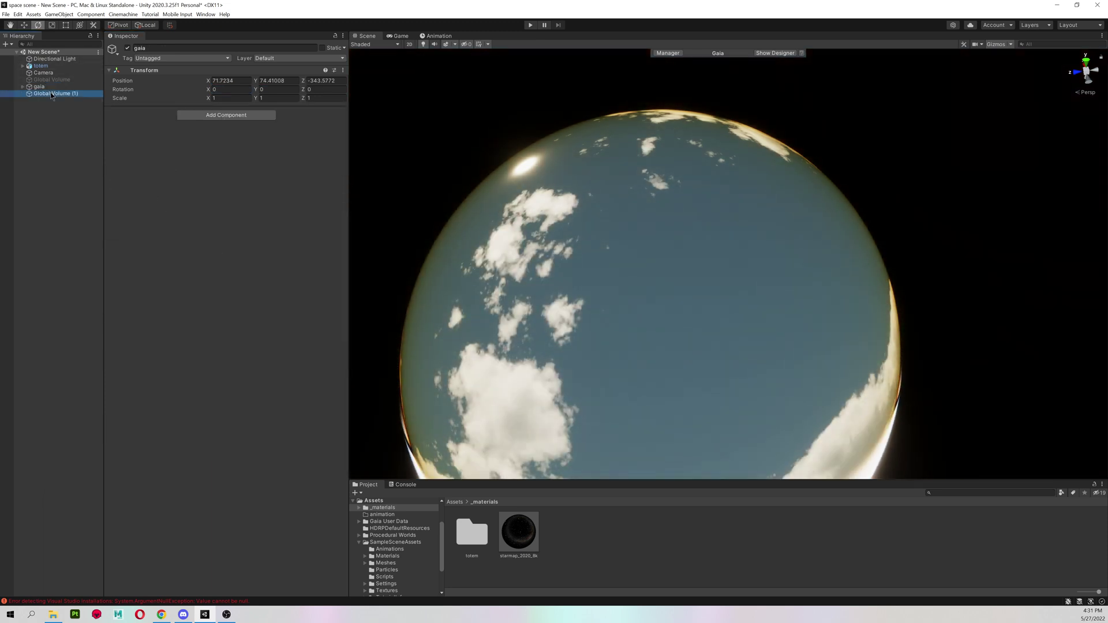
left_click(121, 250)
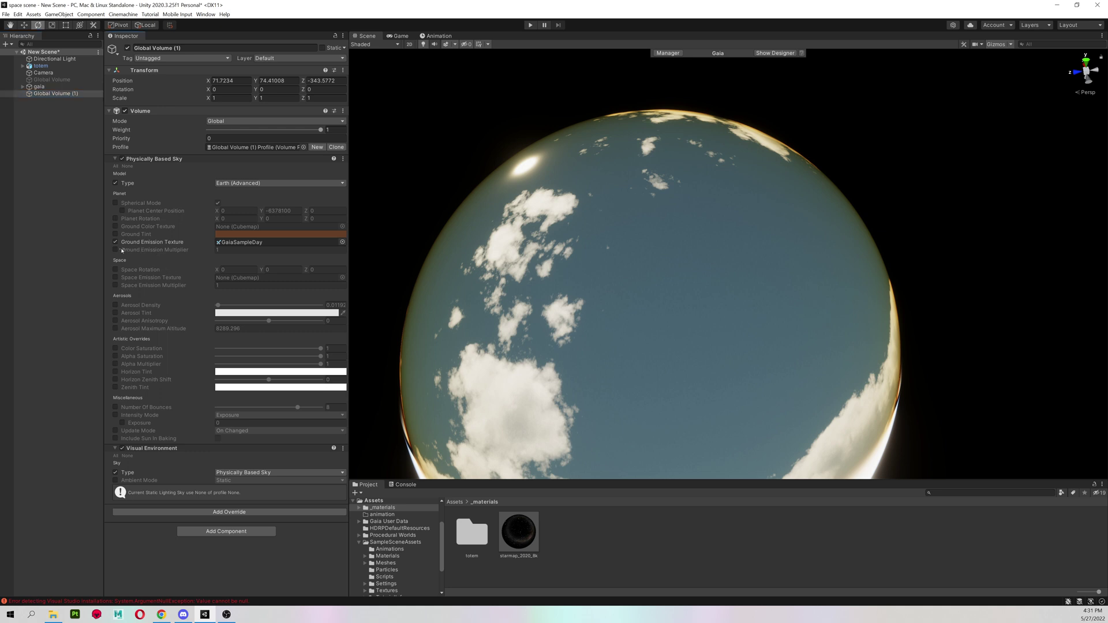
left_click(116, 251)
left_click_drag(121, 250, 124, 261)
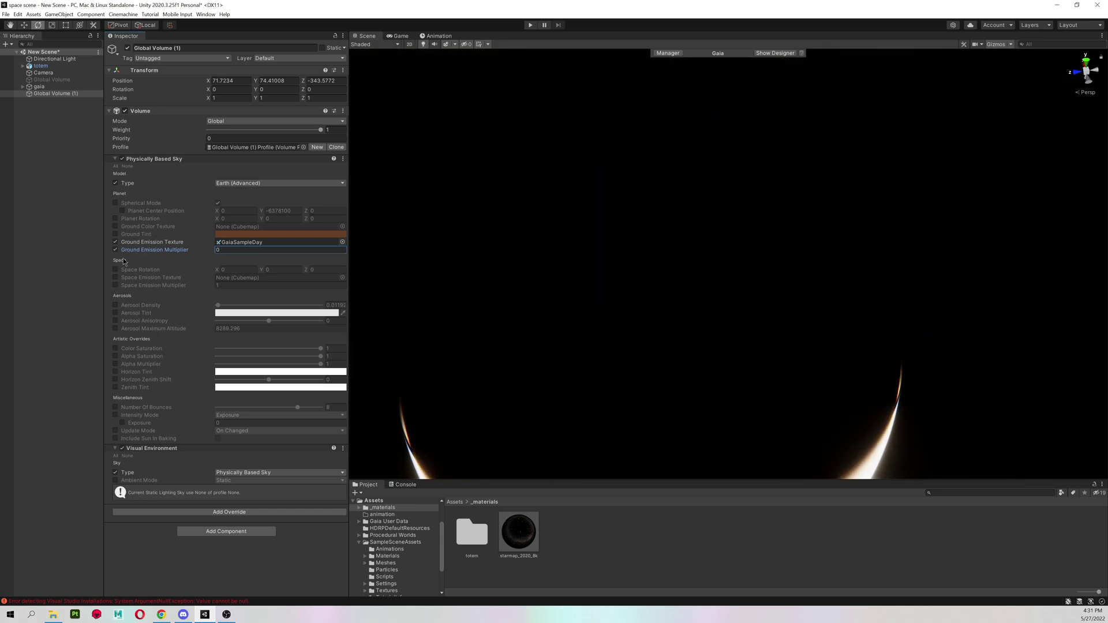
left_click_drag(124, 262, 127, 263)
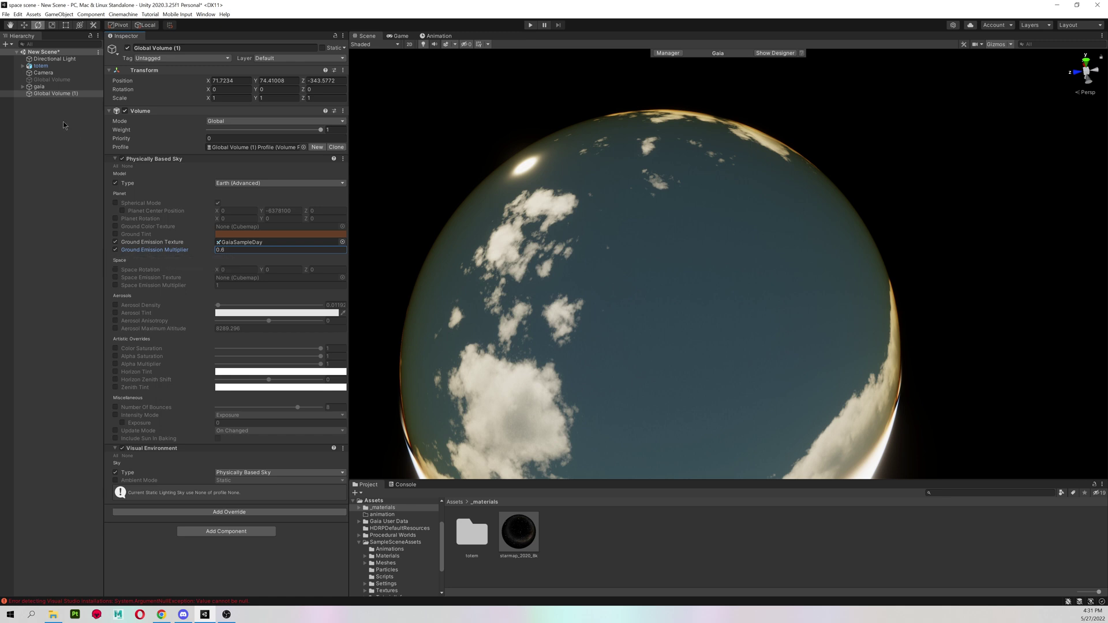
left_click(40, 87)
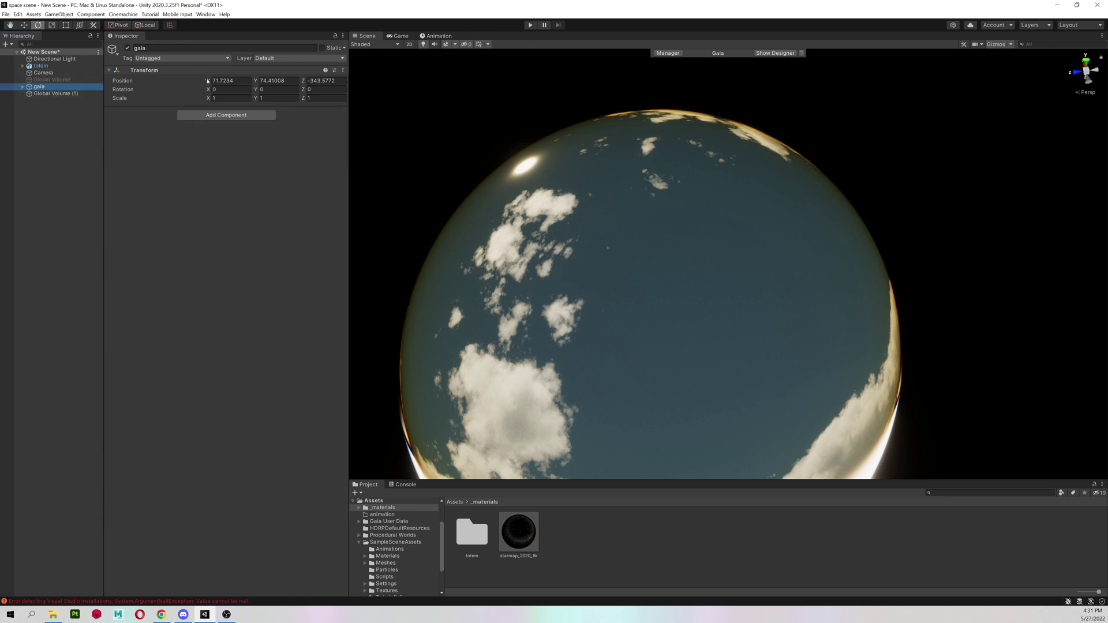
left_click(208, 80)
left_click(55, 58)
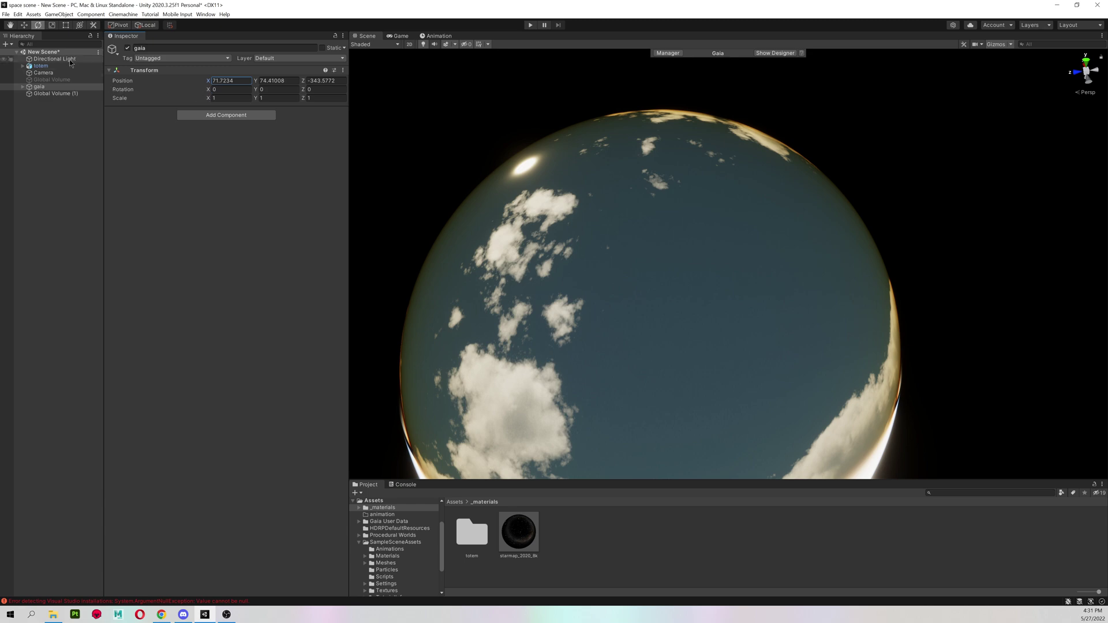
right_click_drag(571, 217, 574, 222)
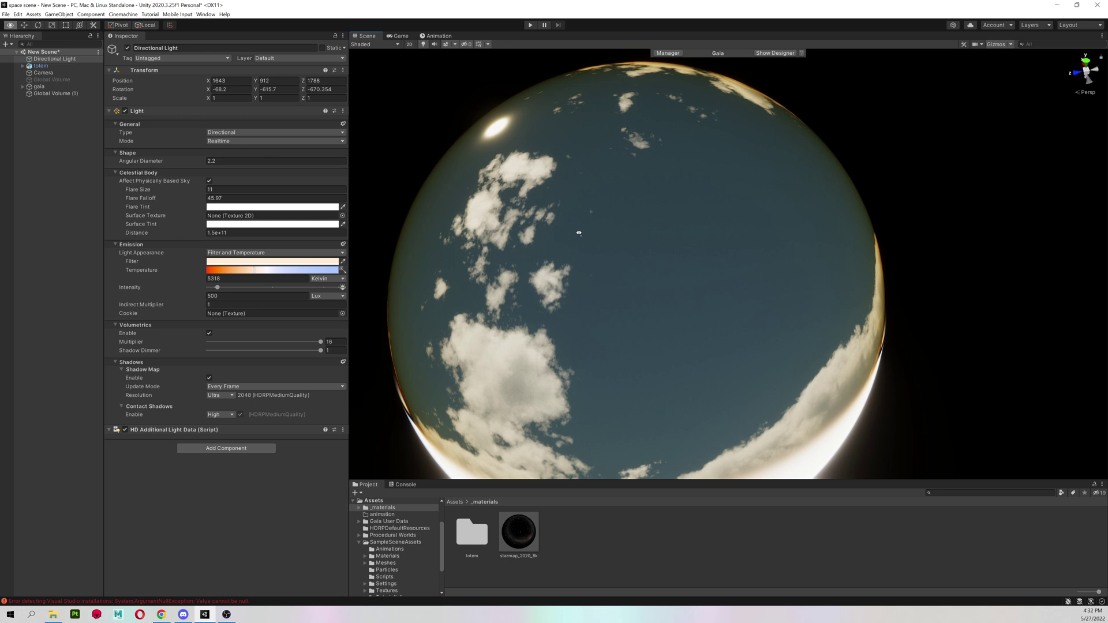
right_click_drag(574, 218, 580, 233)
right_click_drag(479, 179, 542, 168)
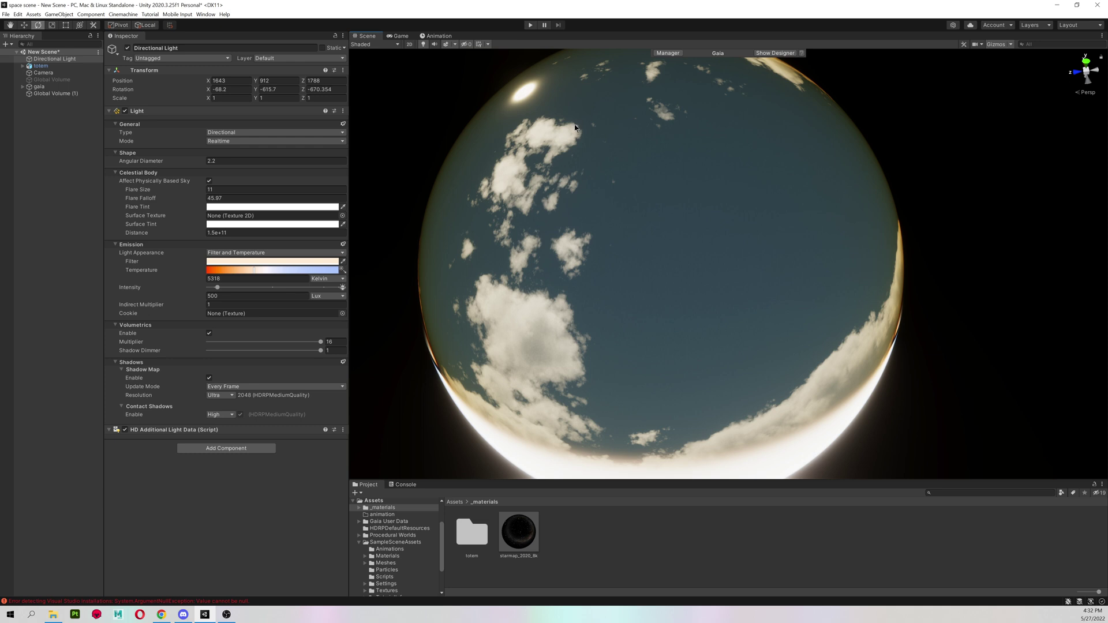
right_click_drag(471, 184, 484, 199)
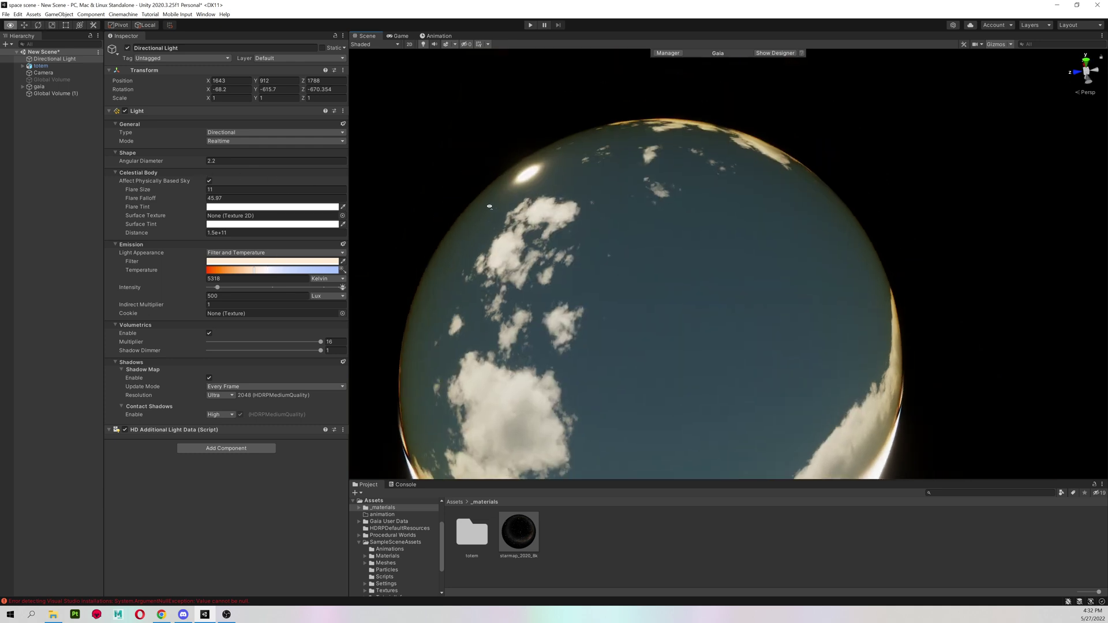
Step: Enable Space Emission Texture and Multiplier overrides on Global Volume (1), then switch to Chrome
left_click(32, 207)
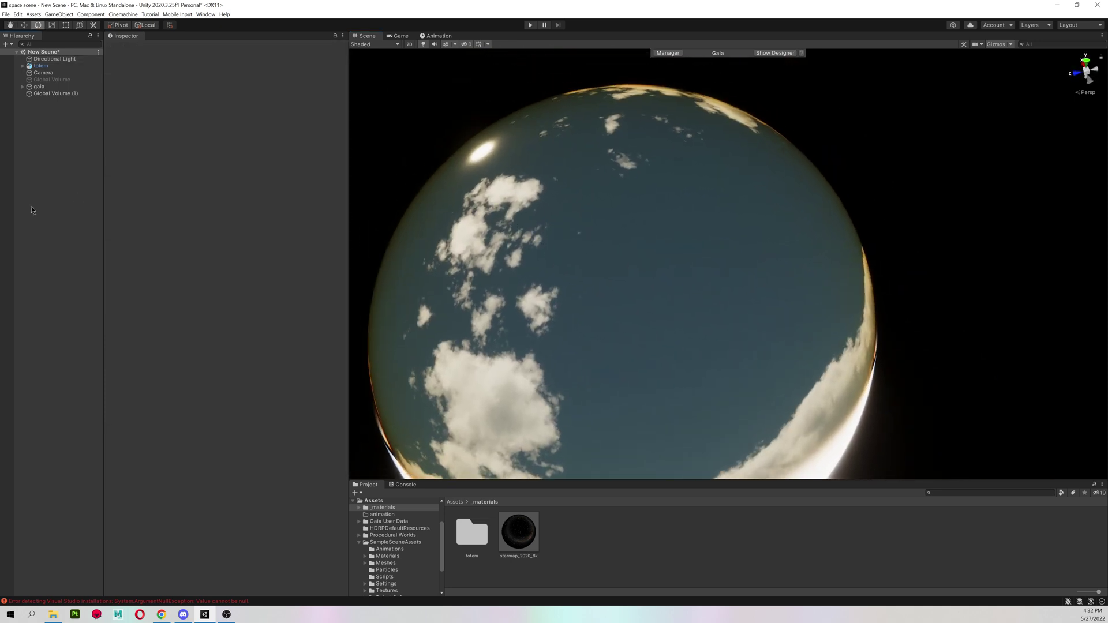
left_click(60, 93)
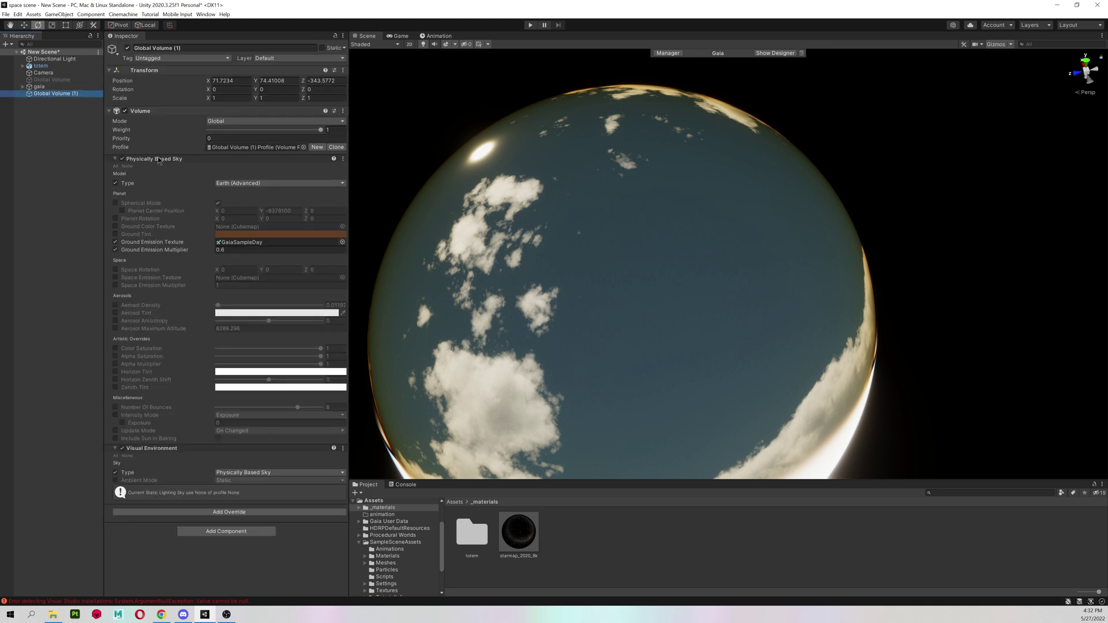
left_click(116, 277)
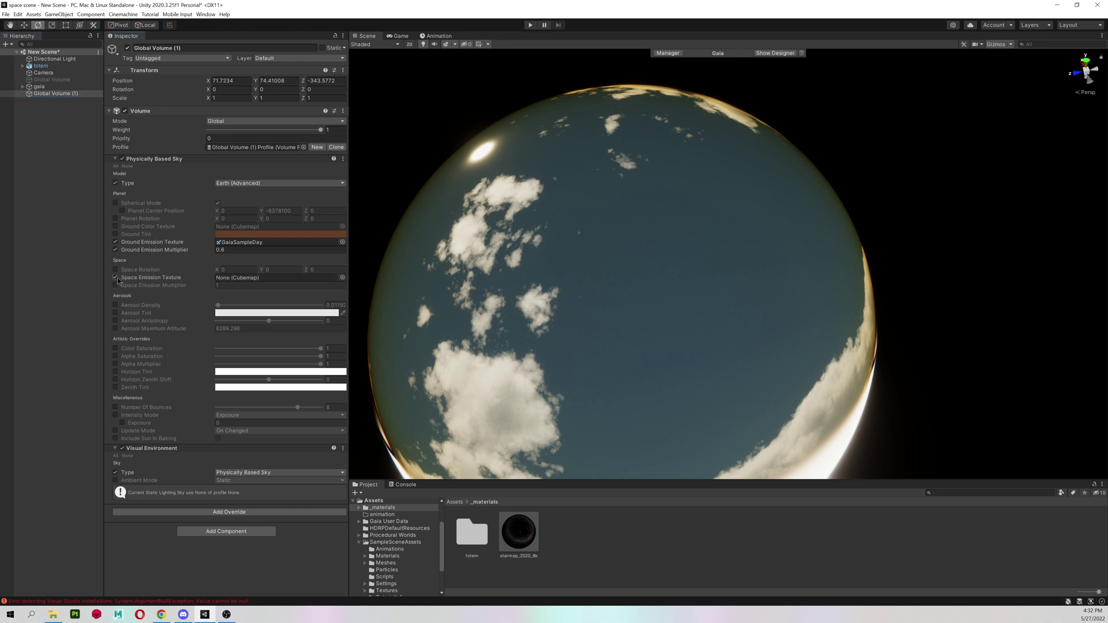
left_click(116, 285)
left_click(161, 614)
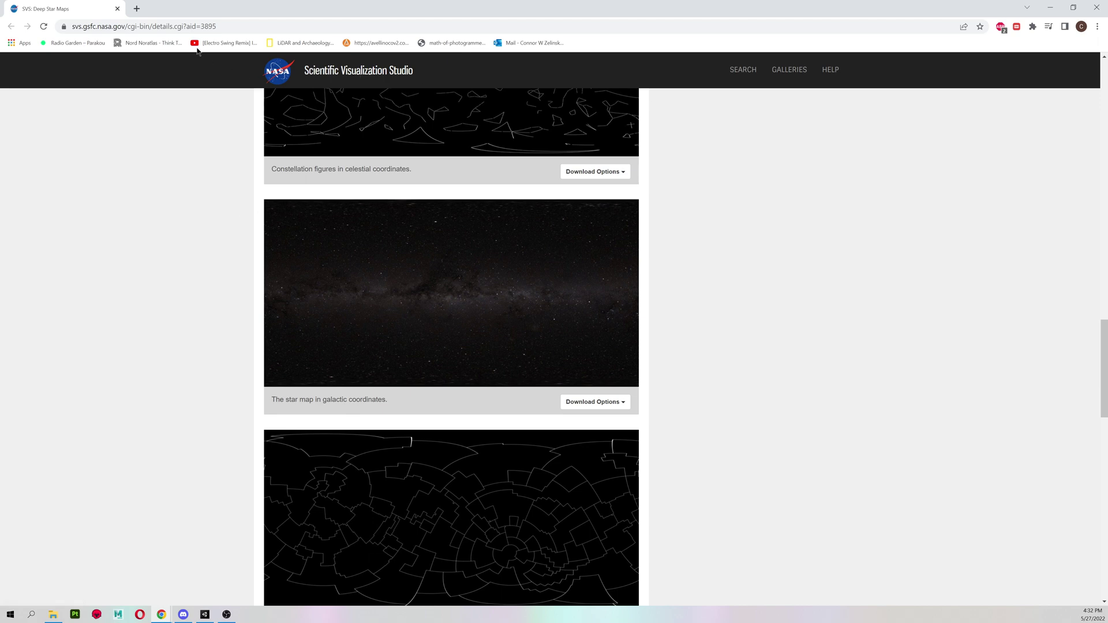
Step: Show the download options for the galactic-coordinates star map on the NASA page
left_click(595, 403)
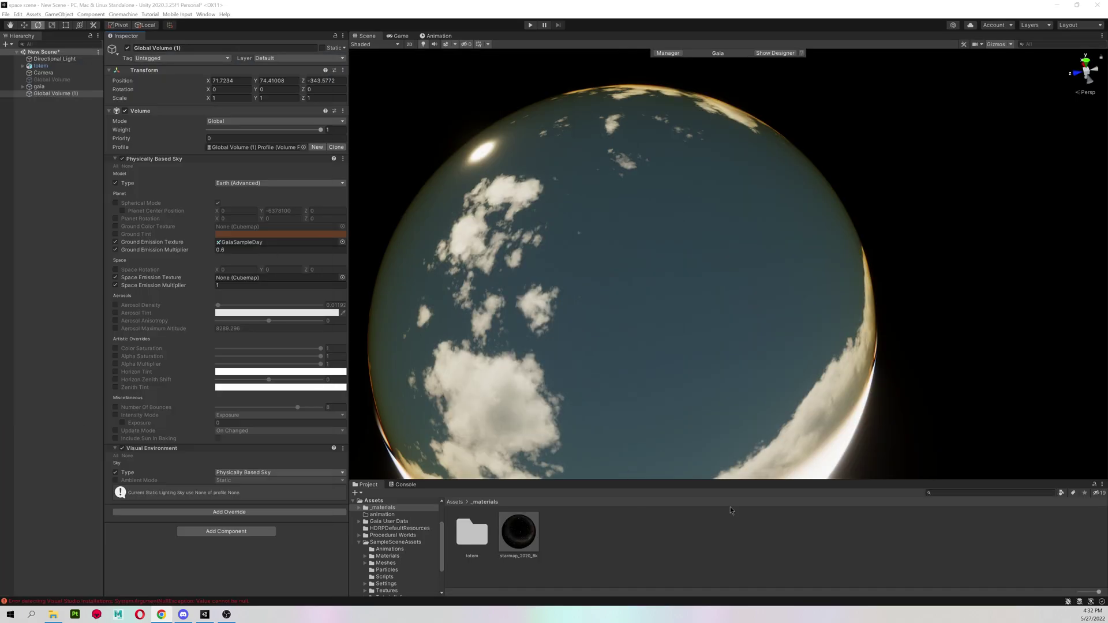
left_click(526, 543)
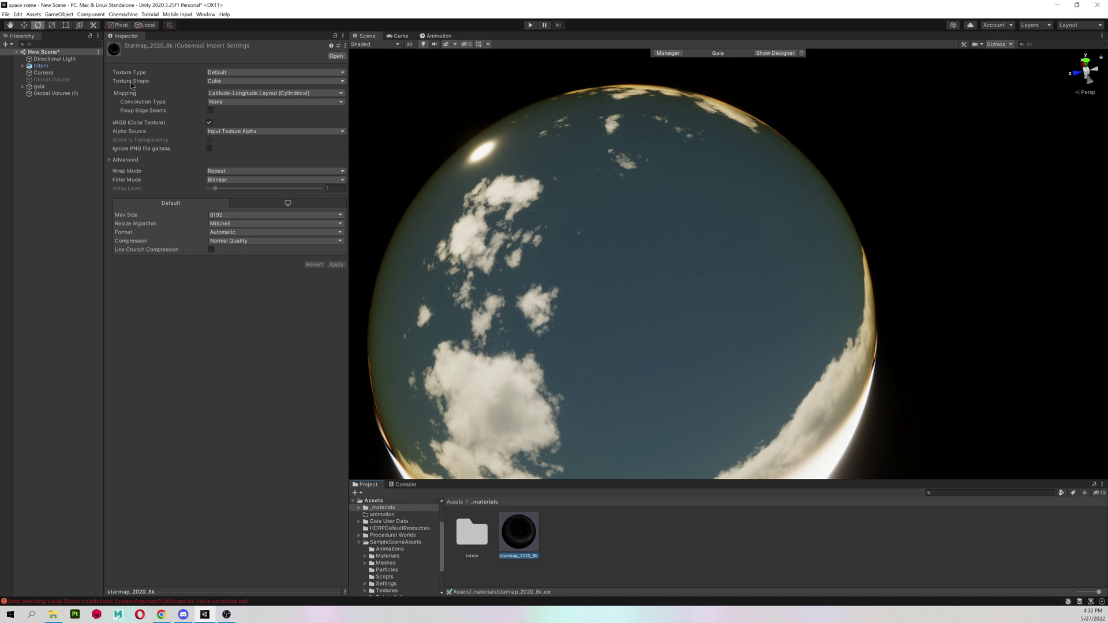
left_click(217, 80)
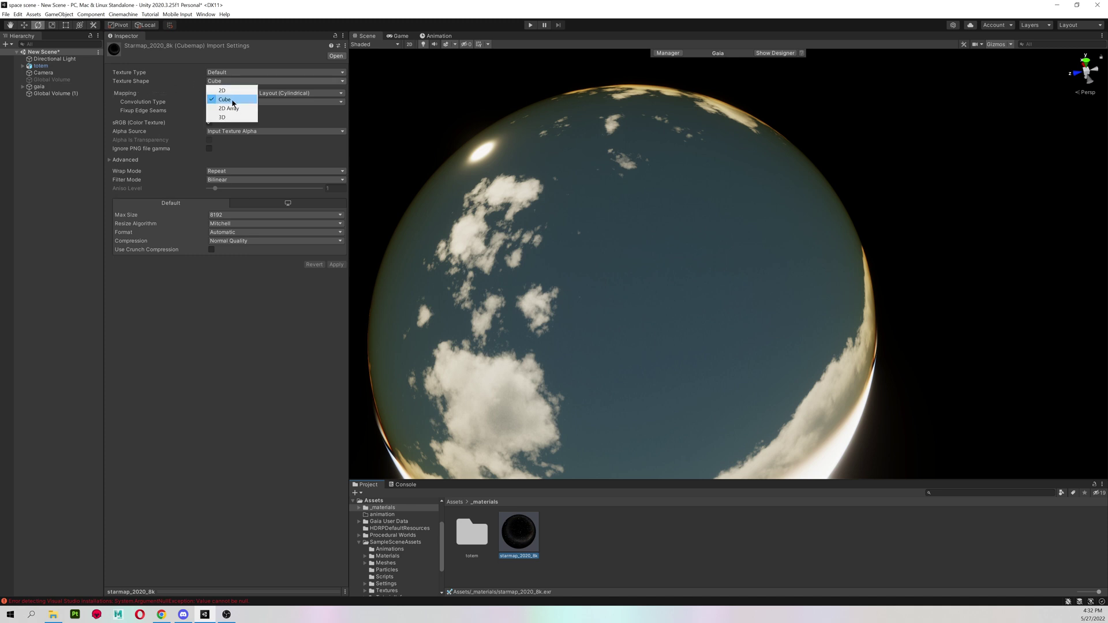
left_click(217, 100)
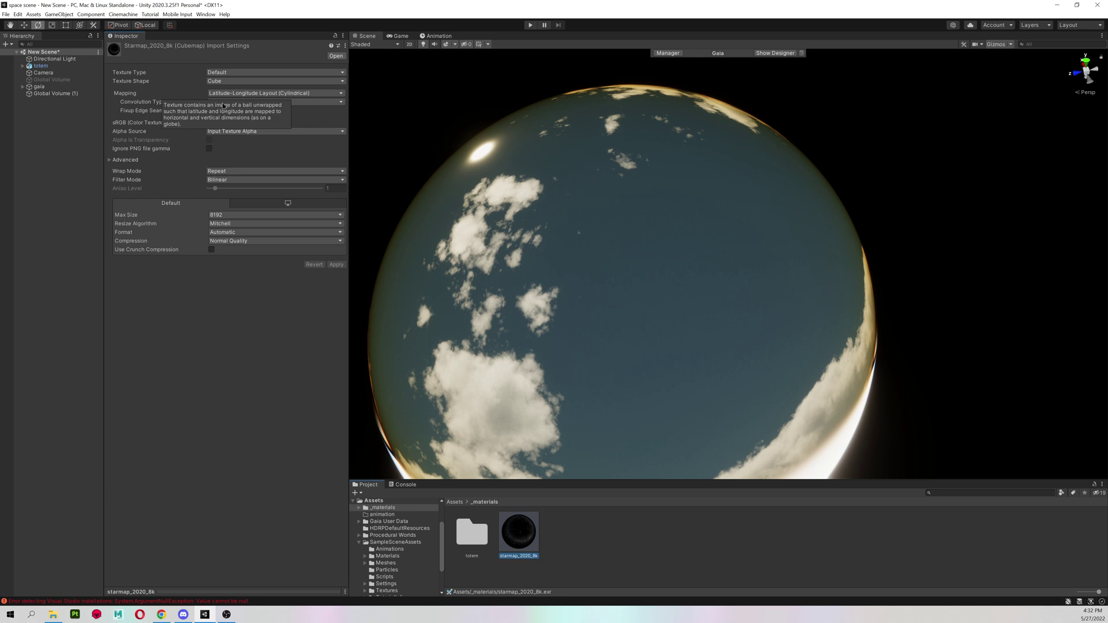
left_click(225, 217)
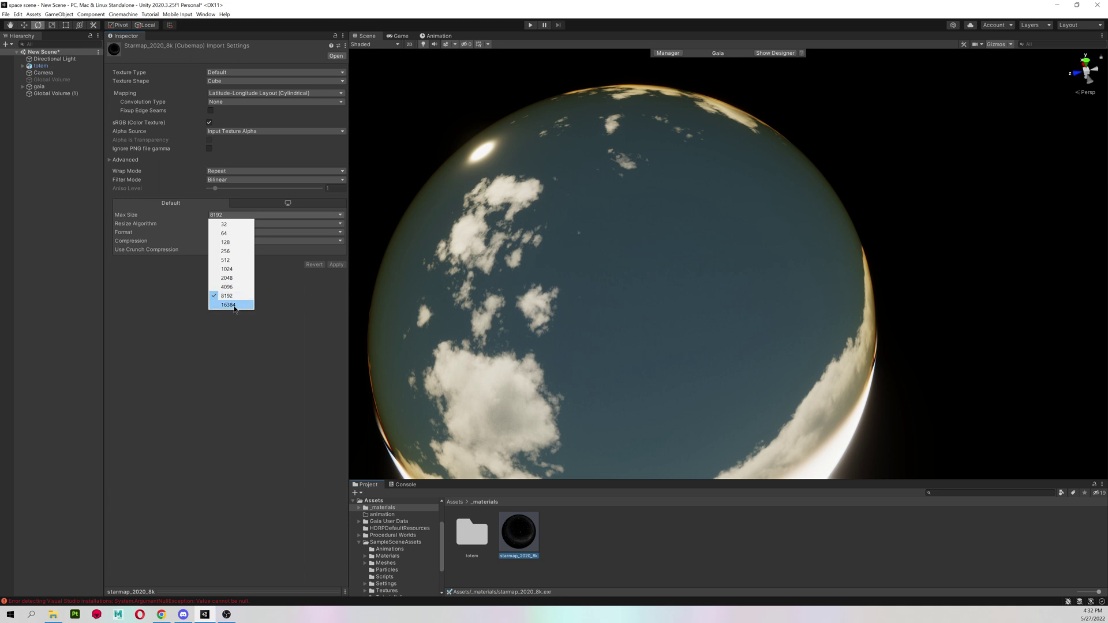
left_click(287, 298)
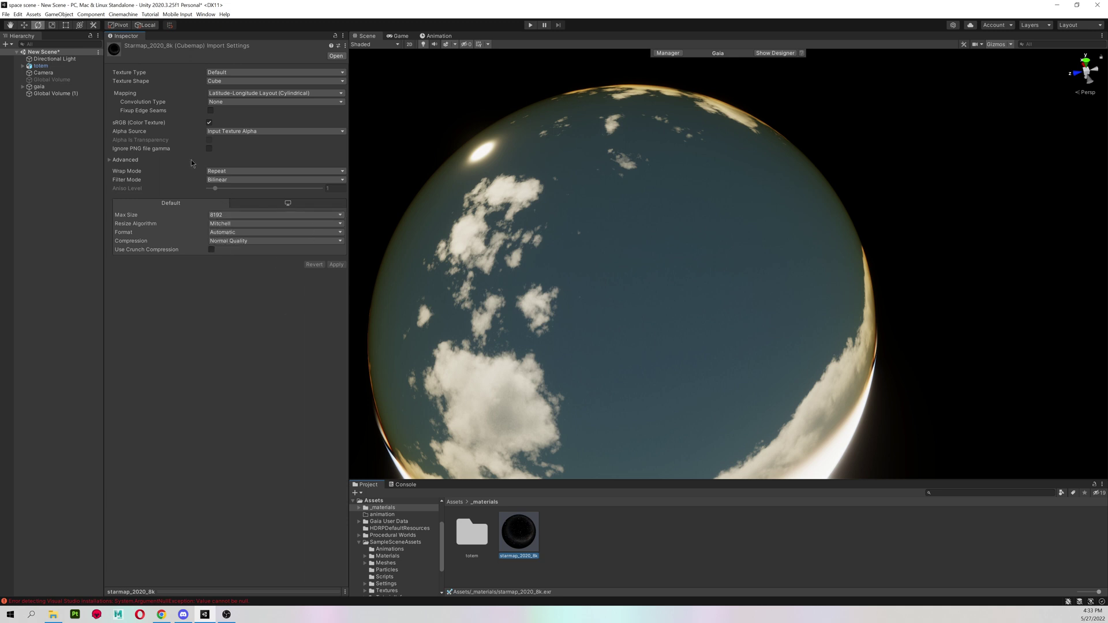
Step: Assign starmap_2020_8k as Global Volume (1)'s Space Emission Texture and disable Ground Emission Texture
left_click(55, 93)
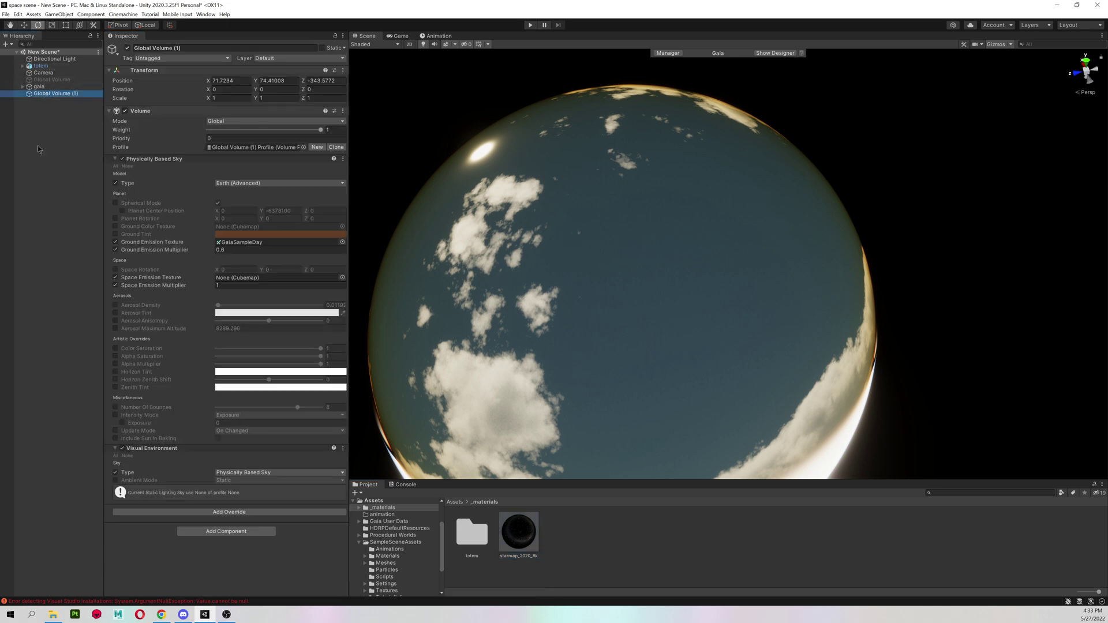
left_click_drag(526, 519, 167, 277)
left_click_drag(254, 285, 261, 279)
mouse_move(775, 199)
right_mouse_down()
mouse_move(737, 191)
mouse_move(960, 301)
right_mouse_up()
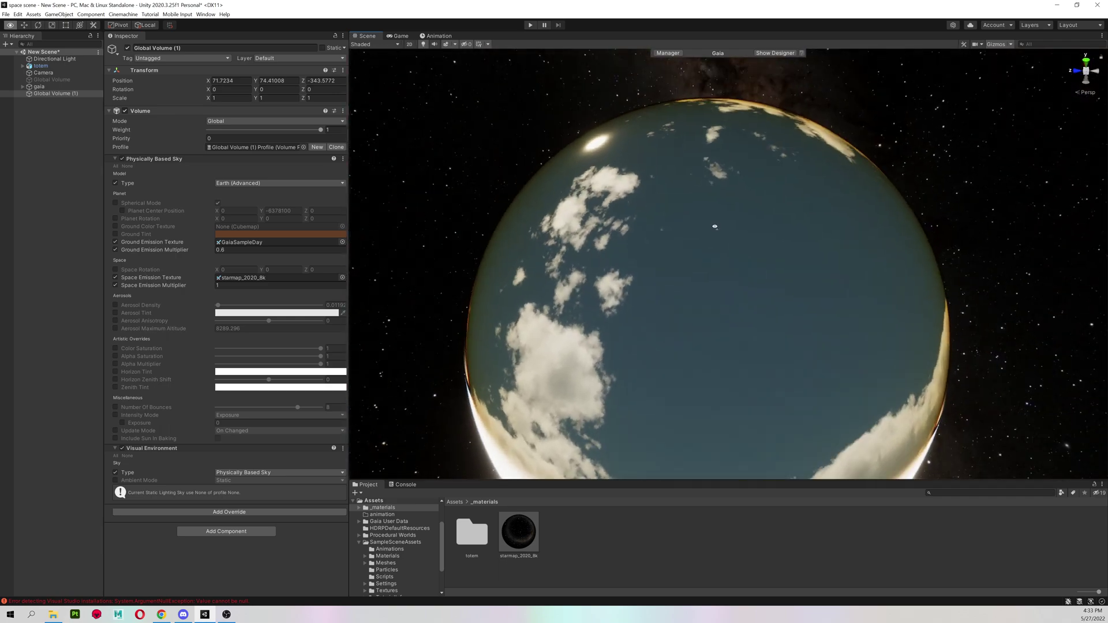
right_click_drag(960, 300, 695, 217)
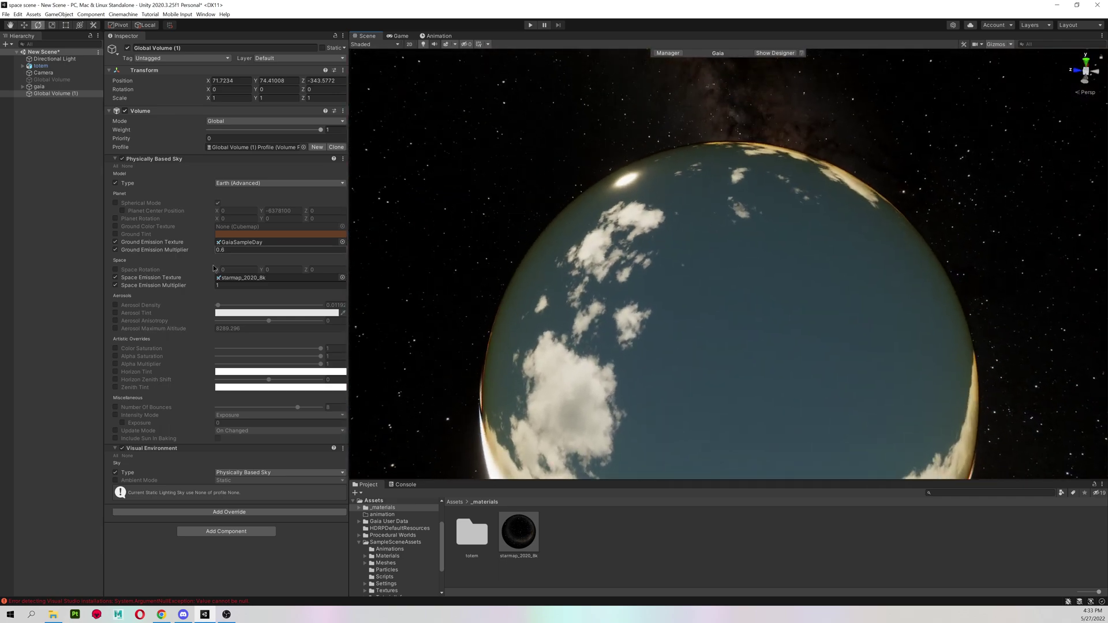
left_click(115, 241)
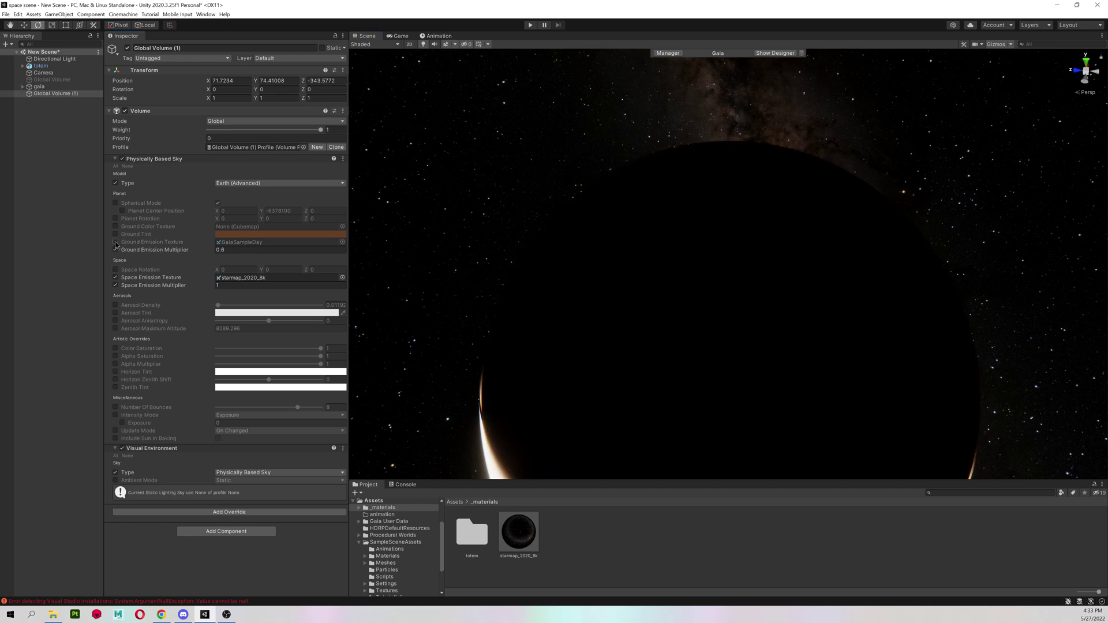
Step: Rotate the directional light so the sun lights the planet
left_click(49, 59)
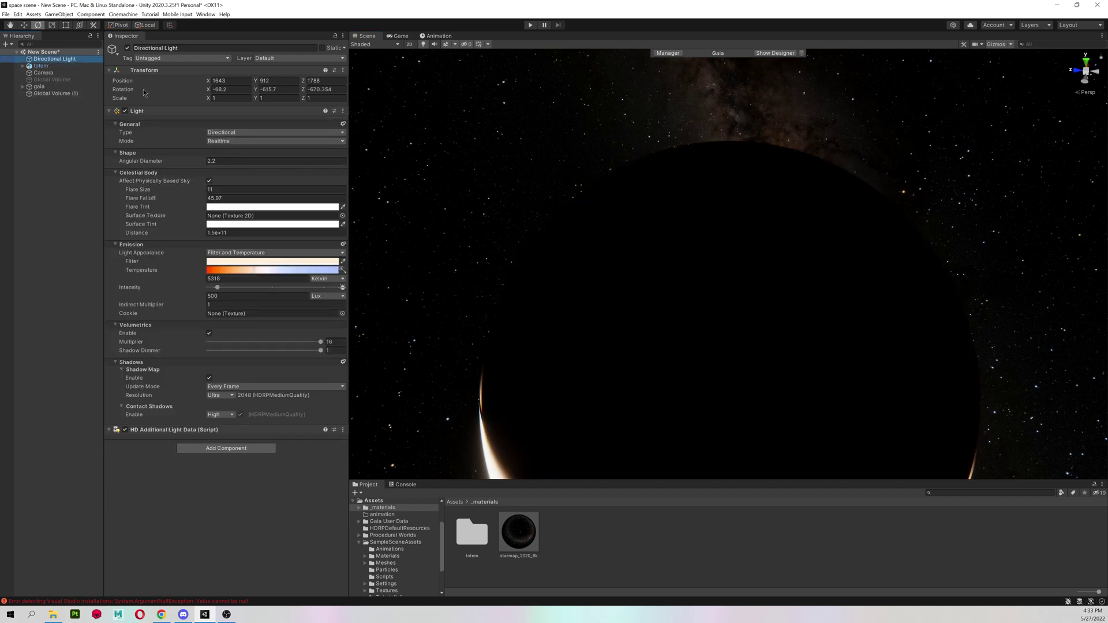
left_click_drag(208, 90, 643, 146)
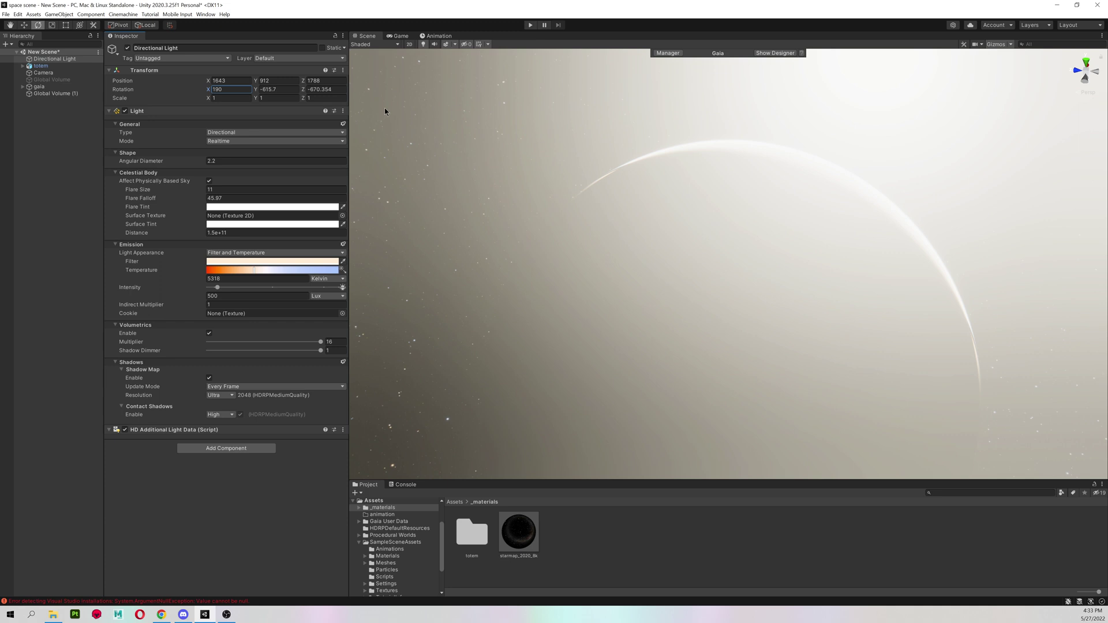
left_click(46, 60)
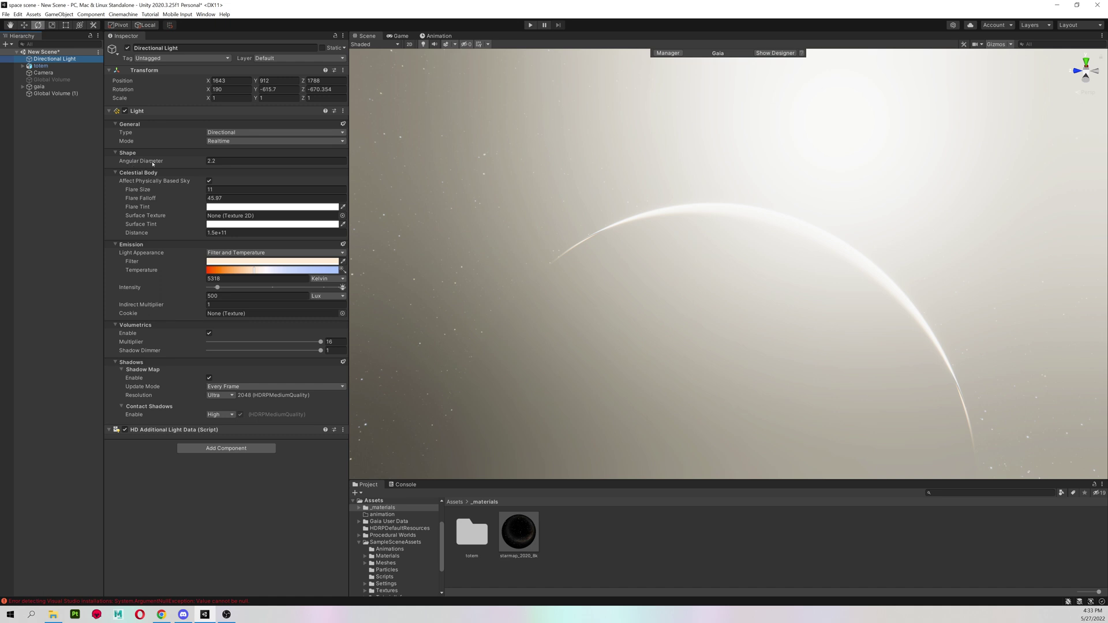
Step: Give the sun angular diameter 0.01, flare size 0.8, flare falloff 41.83 and temperature 10111 K
left_click_drag(153, 163, 144, 162)
type("0.5")
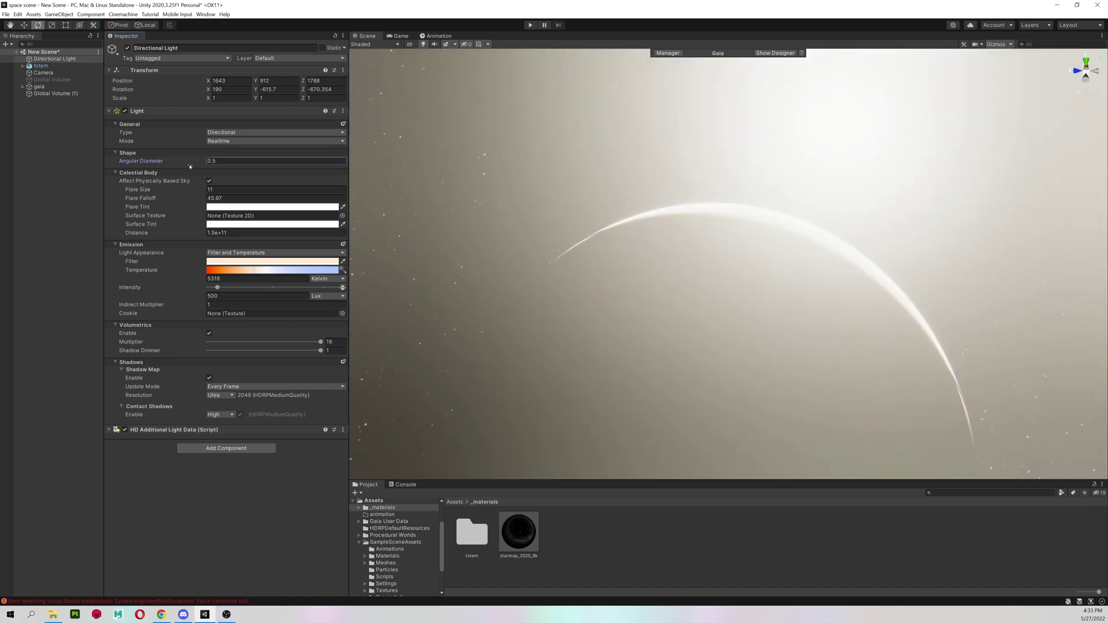
type(".05")
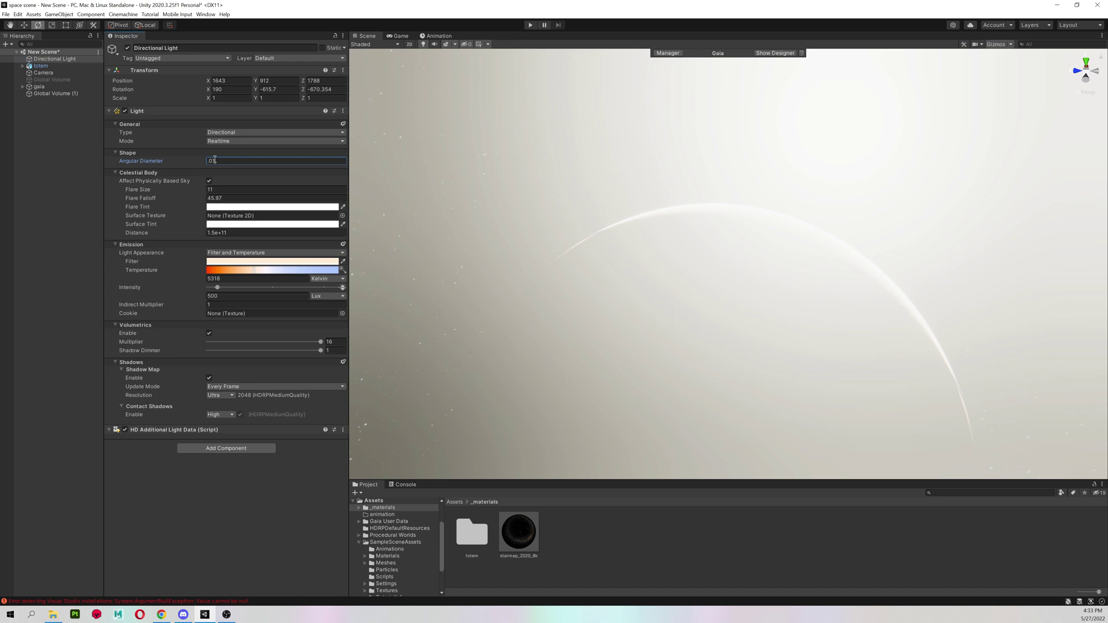
left_click_drag(146, 190, 44, 182)
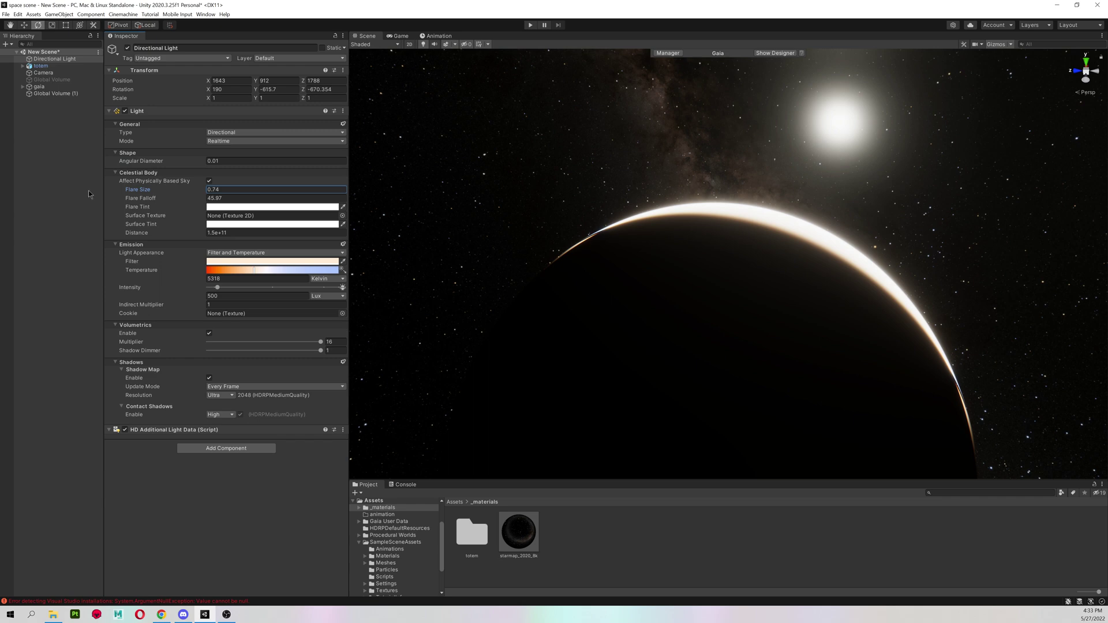
mouse_move(151, 200)
left_mouse_down()
mouse_move(120, 198)
mouse_move(262, 206)
left_mouse_up()
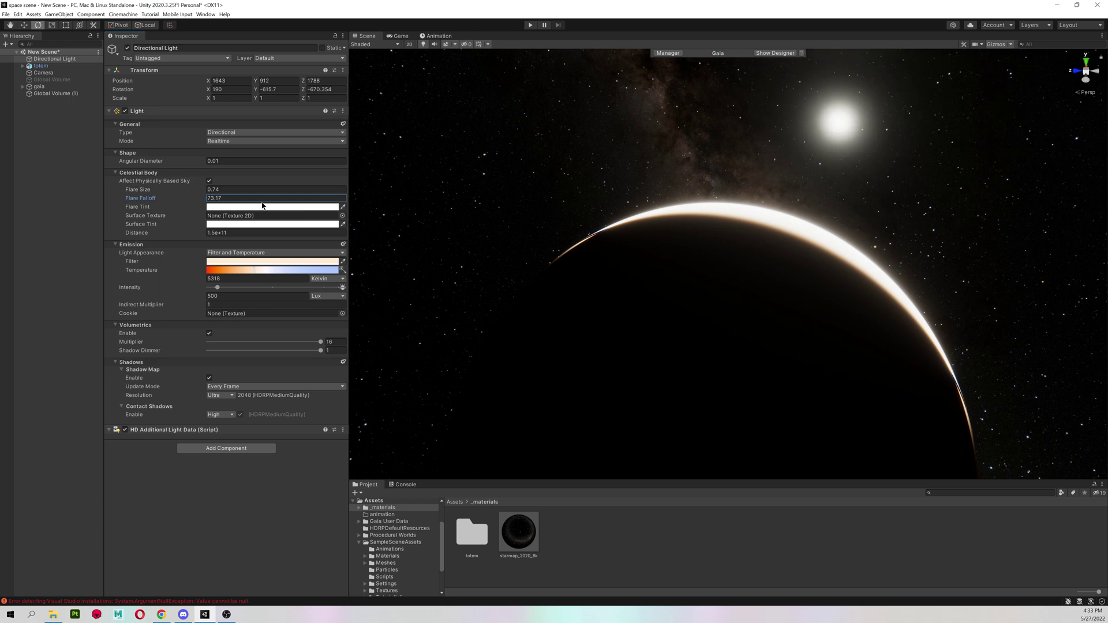
left_click(144, 183)
mouse_move(145, 189)
left_mouse_down()
mouse_move(161, 194)
mouse_move(144, 199)
mouse_move(454, 115)
mouse_move(801, 152)
left_mouse_up()
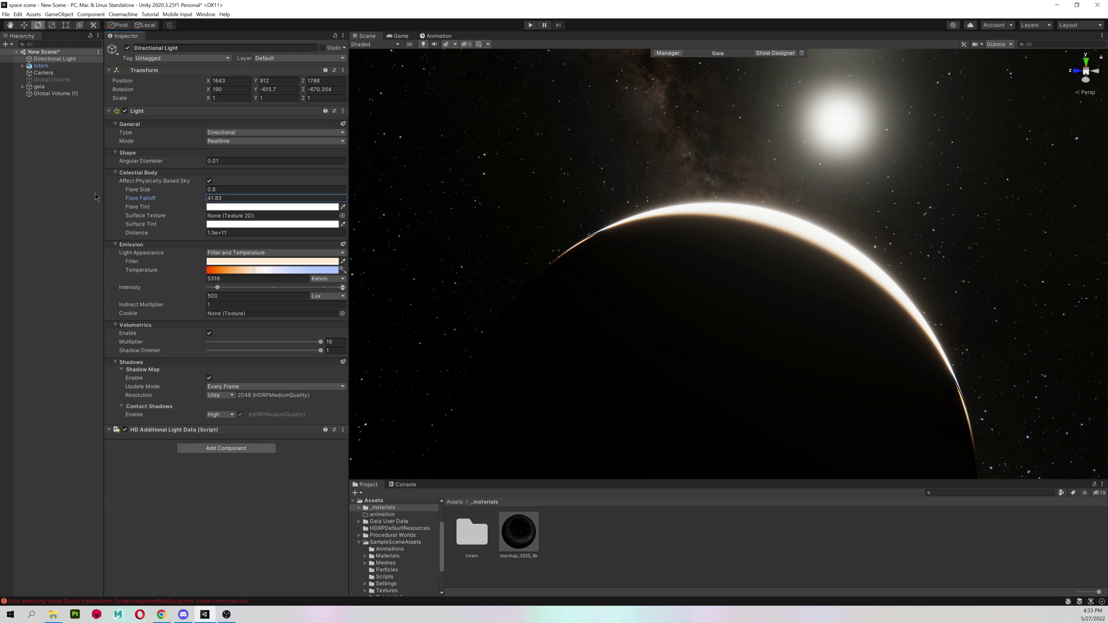
mouse_move(266, 271)
left_mouse_down()
mouse_move(199, 263)
mouse_move(336, 280)
mouse_move(290, 272)
left_mouse_up()
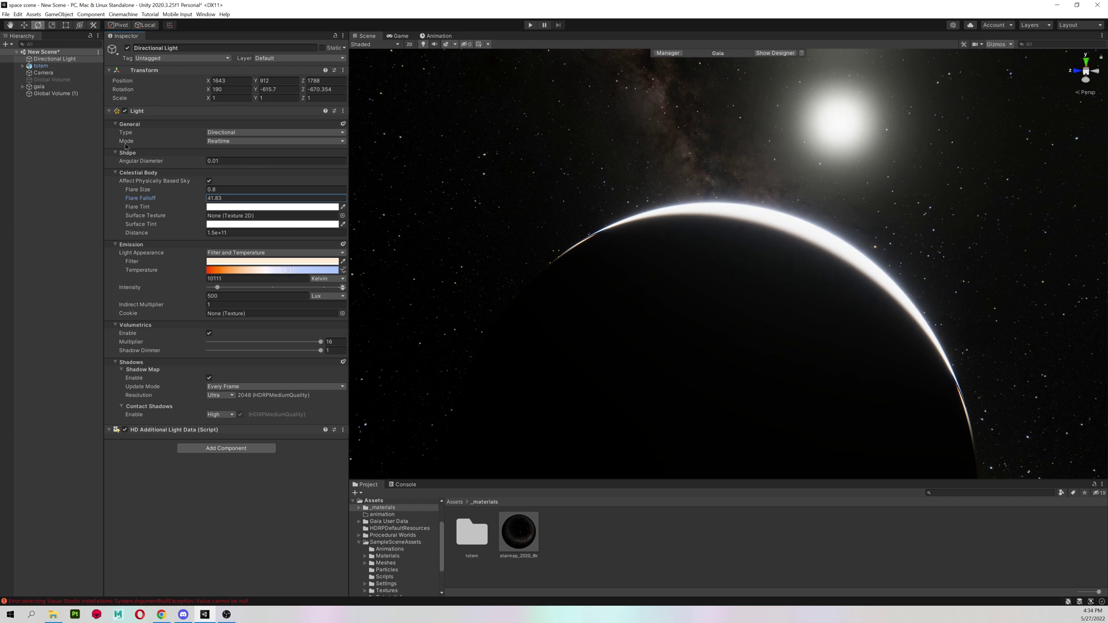
Step: Frame the totem and orbit the view up across the starfield
left_click(60, 67)
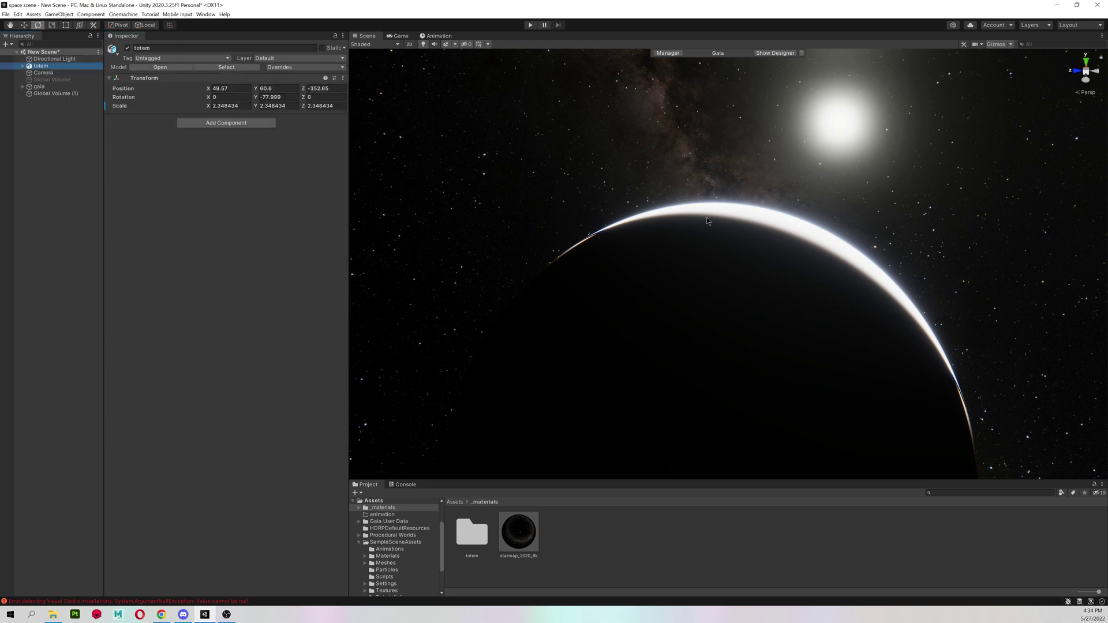
key("f")
left_click_drag(774, 237, 753, 148, "alt")
scroll(754, 147, "down", 3)
middle_click_drag(753, 149, 827, 235)
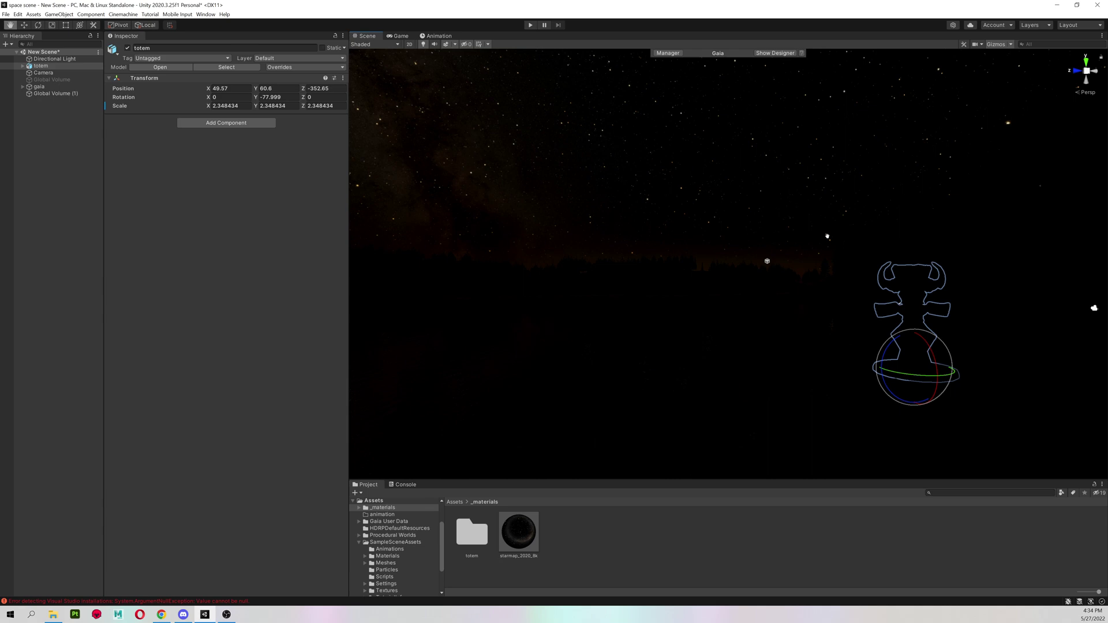
left_click_drag(827, 236, 758, 216, "alt")
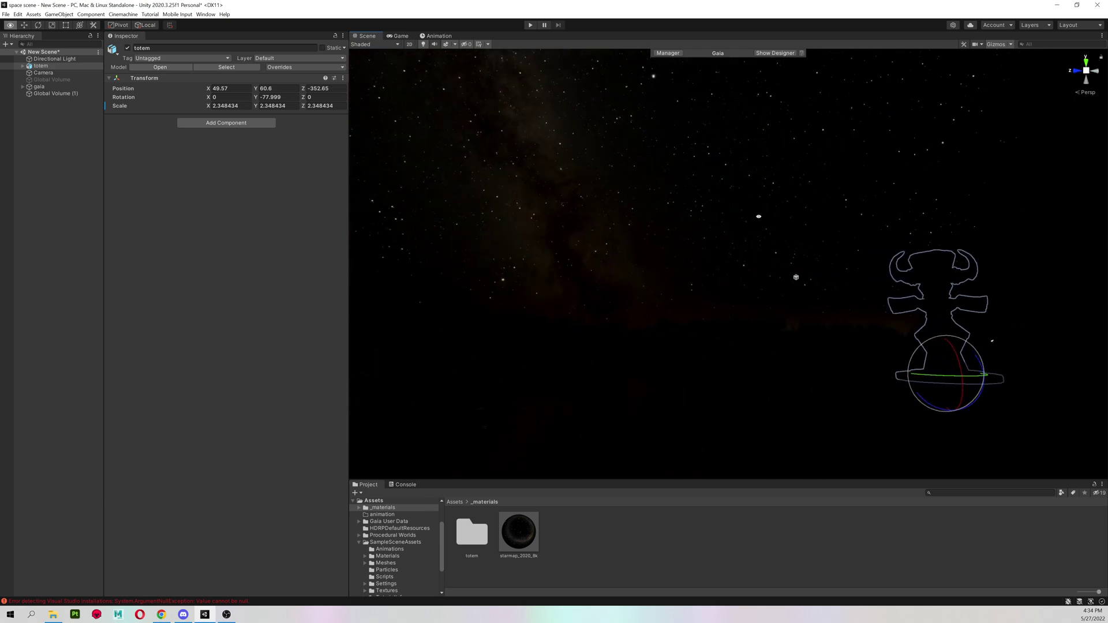
Step: Rotate the directional light so the sky turns dark and starry
left_click(55, 58)
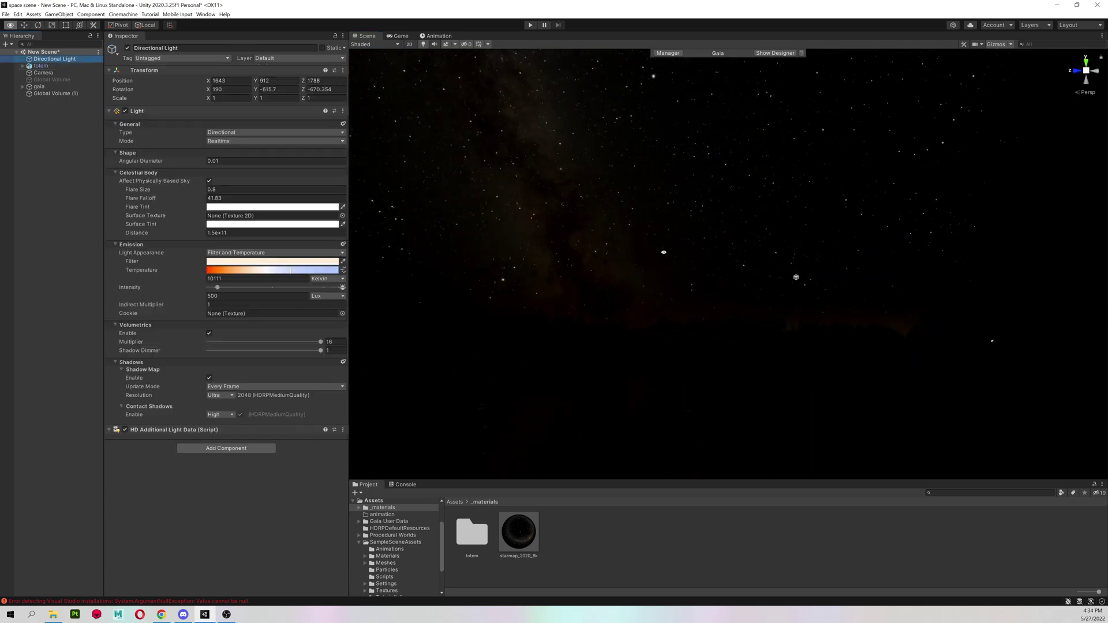
key("e")
left_click_drag(494, 223, 668, 150)
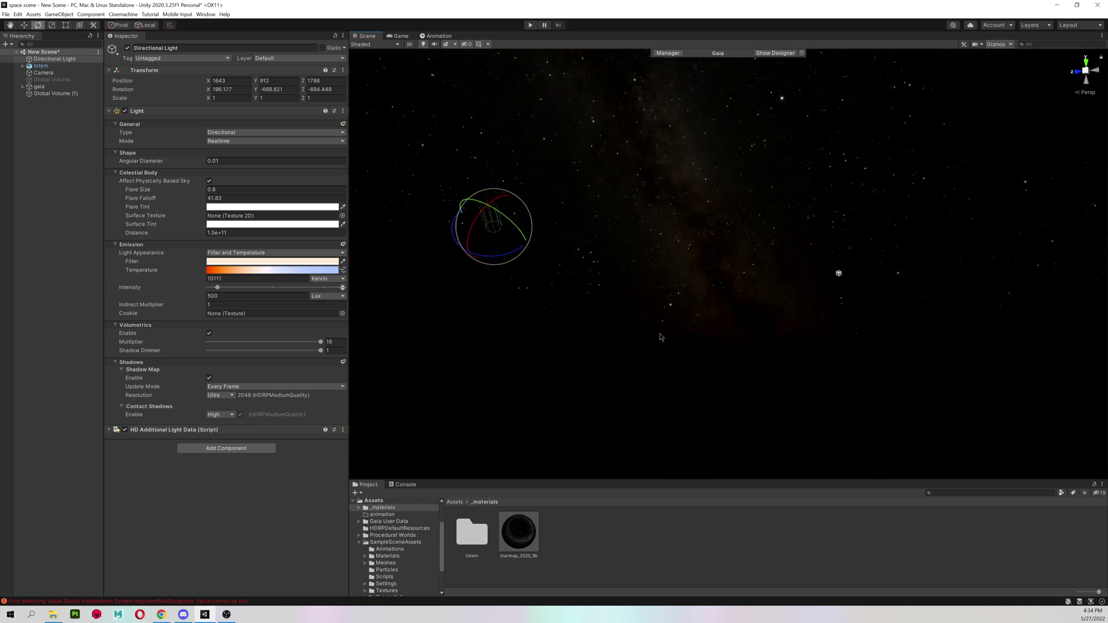
Step: Set Global Volume (1)'s Space Emission Multiplier to 30.9 to brighten the Milky Way
left_click(66, 94)
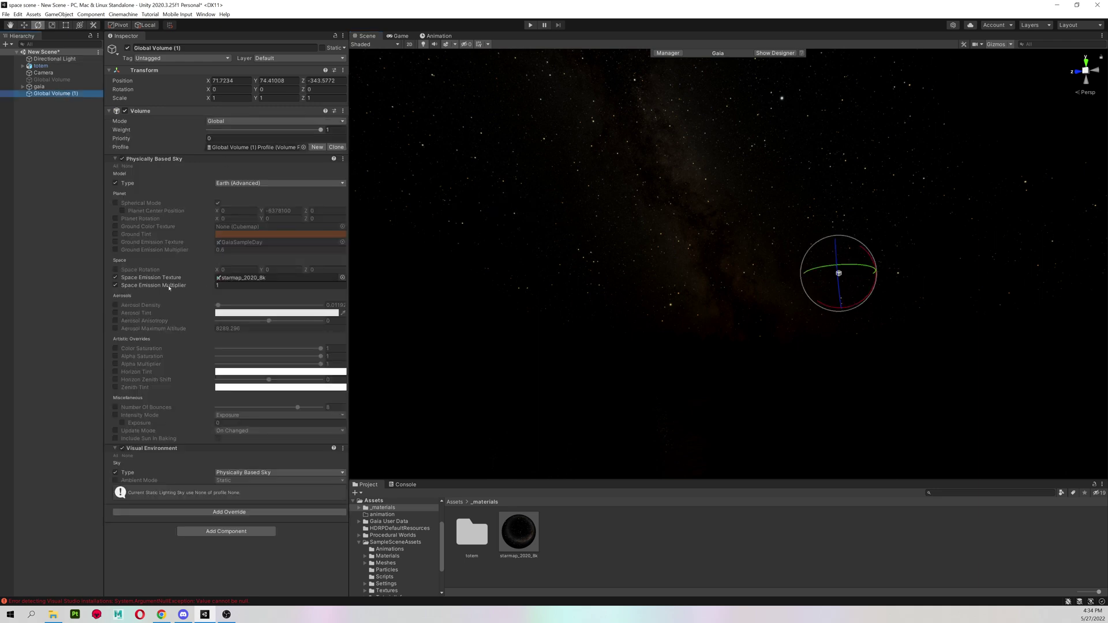
mouse_move(169, 283)
left_mouse_down()
mouse_move(249, 297)
mouse_move(245, 309)
mouse_move(141, 301)
left_mouse_up()
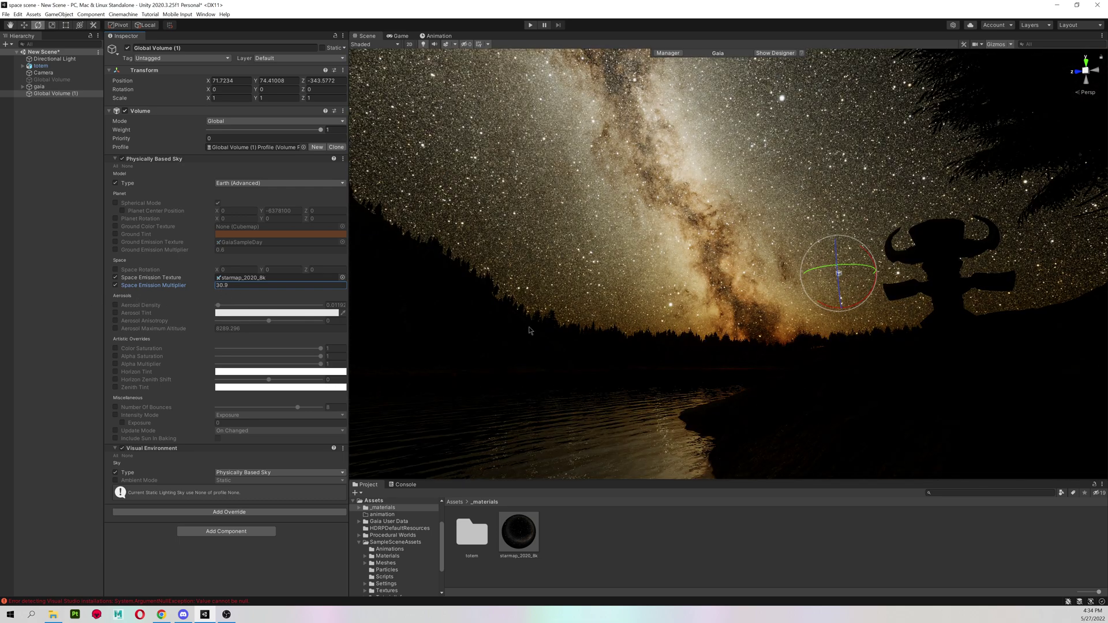
left_click_drag(602, 333, 692, 337, "alt")
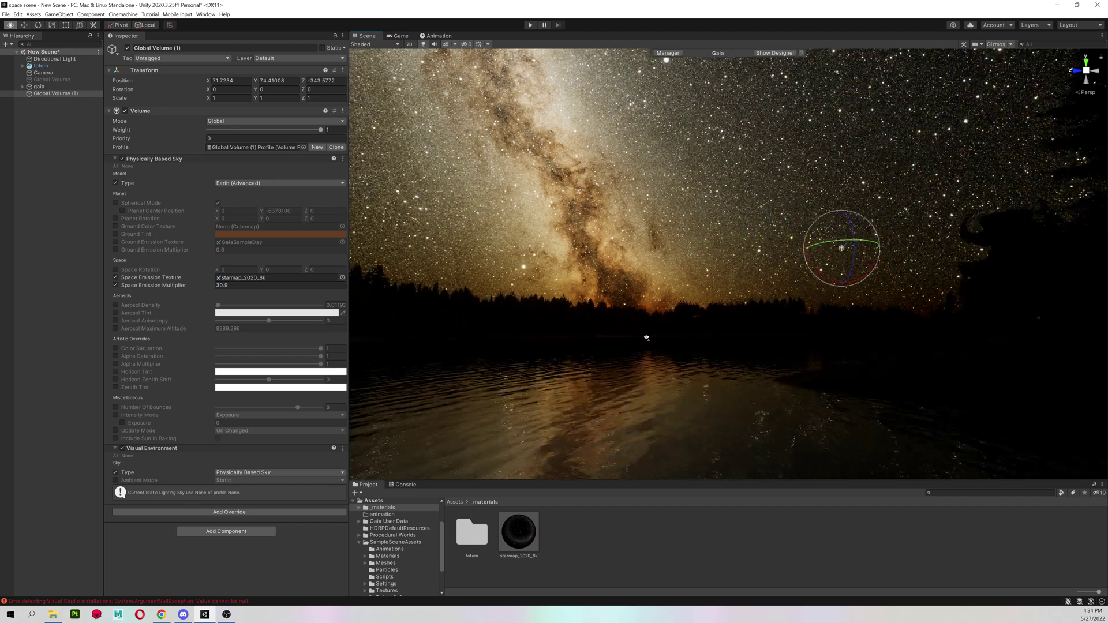
Step: Enable Space Rotation and set its X to -27.33, tilting the Milky Way upright
left_click(125, 284)
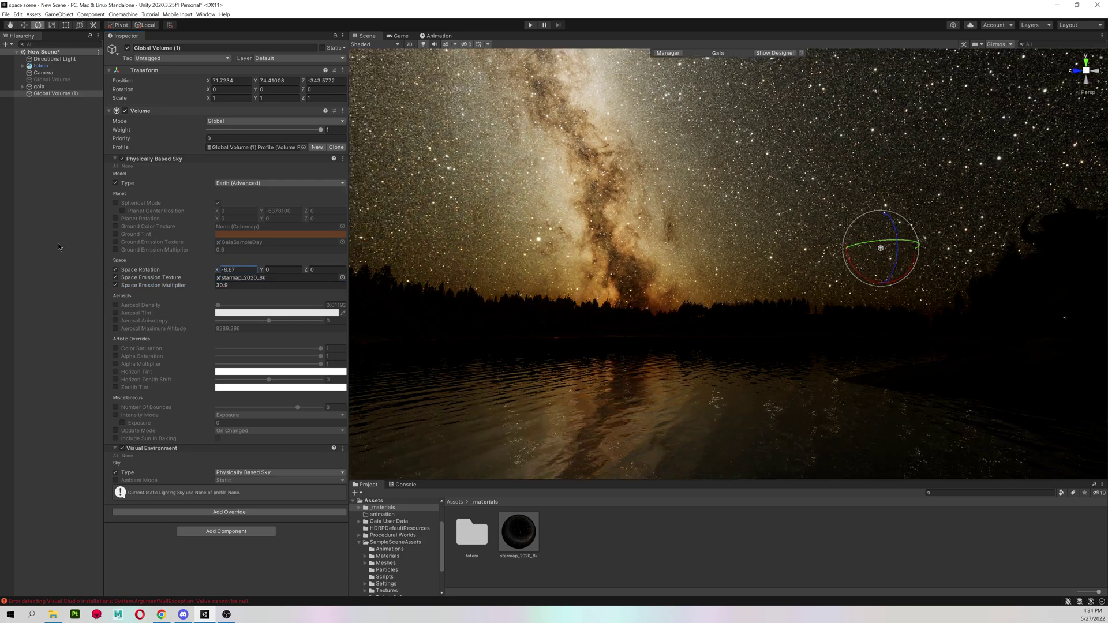
mouse_move(216, 270)
left_mouse_down()
mouse_move(1018, 223)
mouse_move(932, 204)
left_mouse_up()
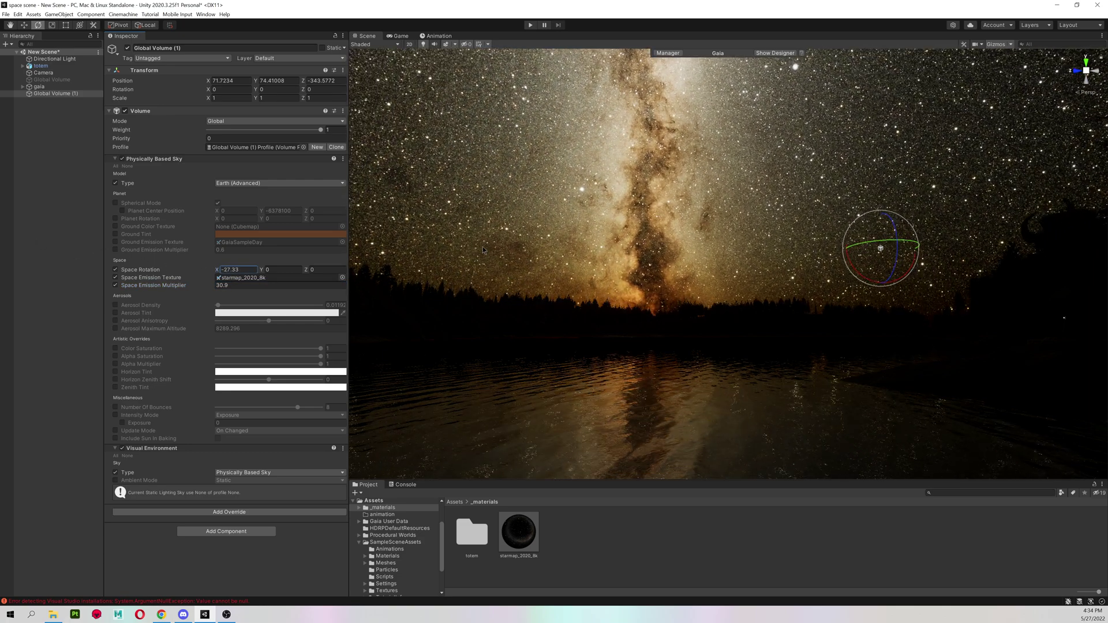
right_click_drag(483, 247, 511, 266)
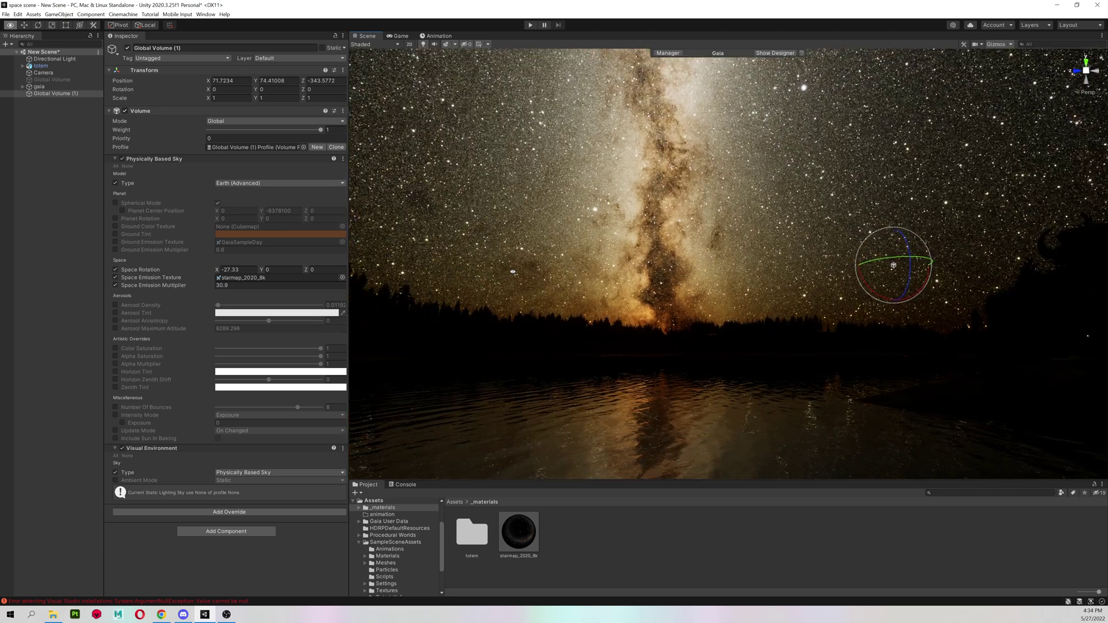
right_click_drag(511, 266, 511, 275)
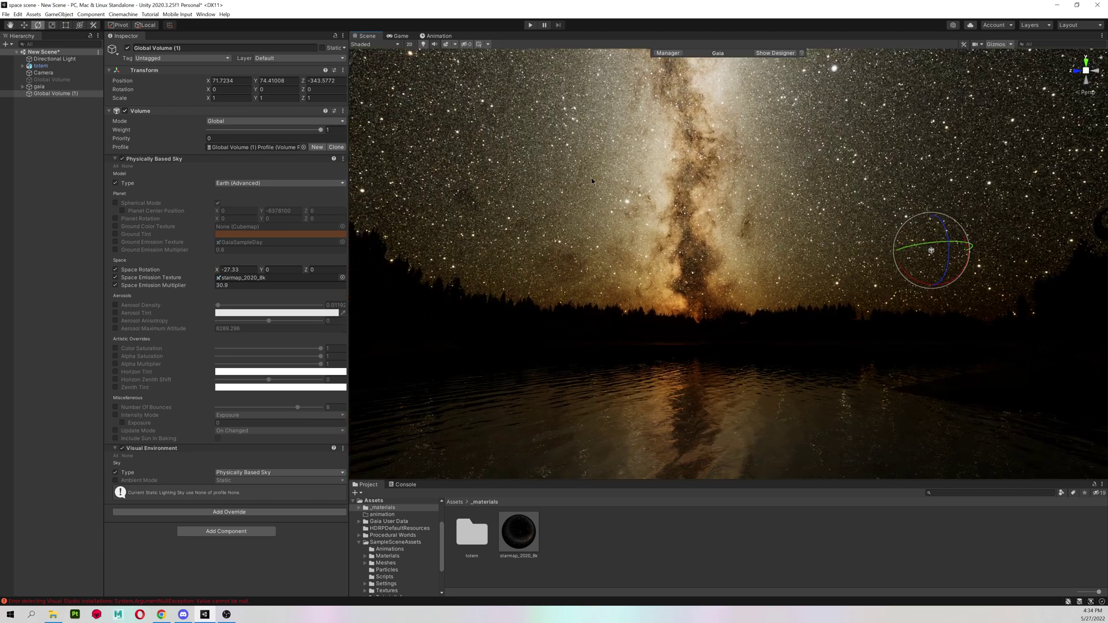
Step: Swing the directional light up toward a moonlit sky, then back down
left_click(54, 59)
left_click_drag(371, 178, 359, 207)
mouse_move(358, 208)
right_mouse_down()
mouse_move(613, 163)
mouse_move(594, 241)
right_mouse_up()
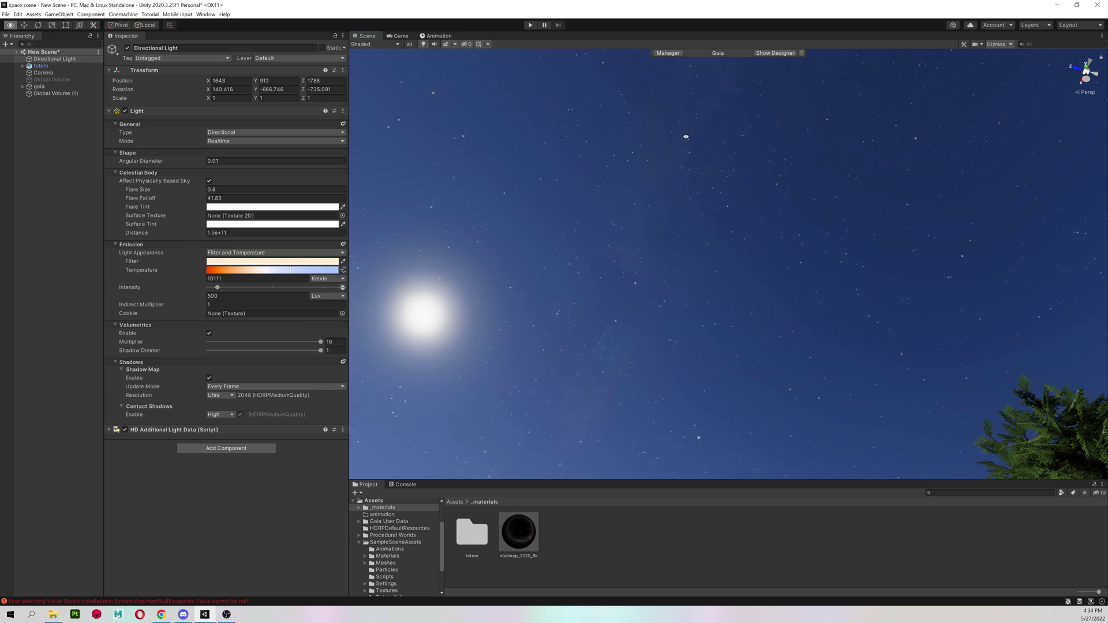
key("e")
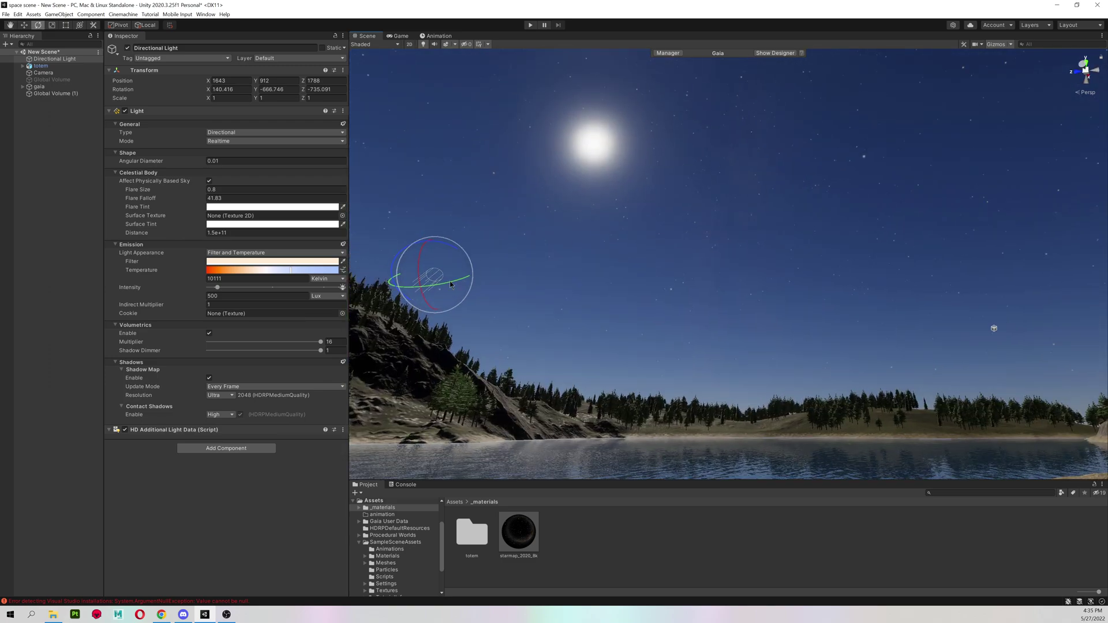
mouse_move(468, 260)
left_mouse_down()
mouse_move(424, 249)
mouse_move(659, 260)
left_mouse_up()
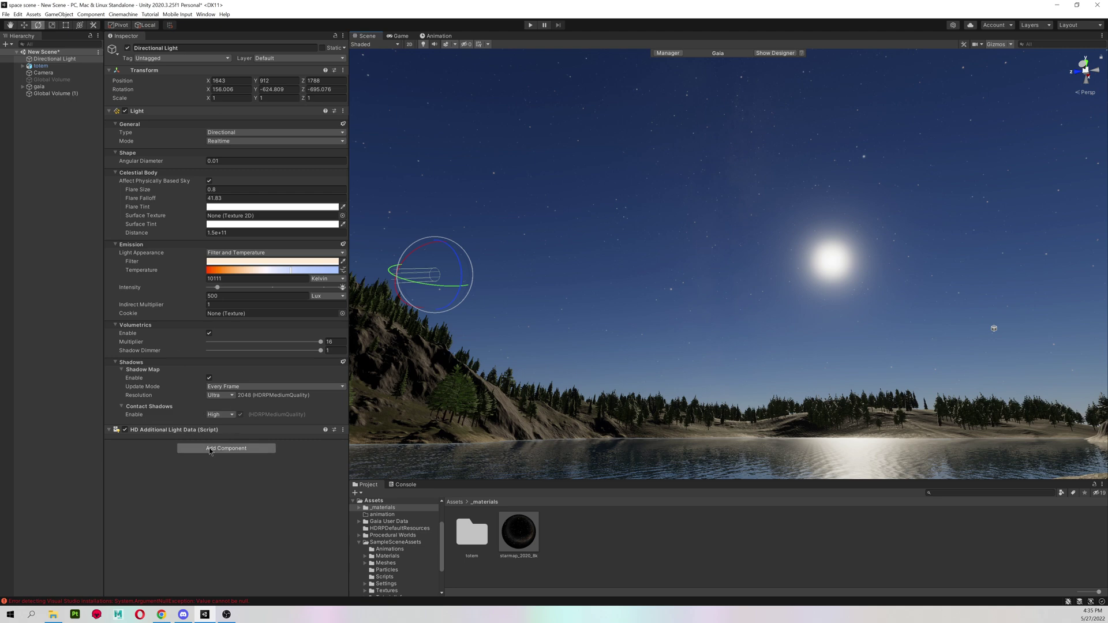
Step: Lower the sun to rotation X 186.691, leaving the Milky Way above the silhouetted totem
left_click(56, 93)
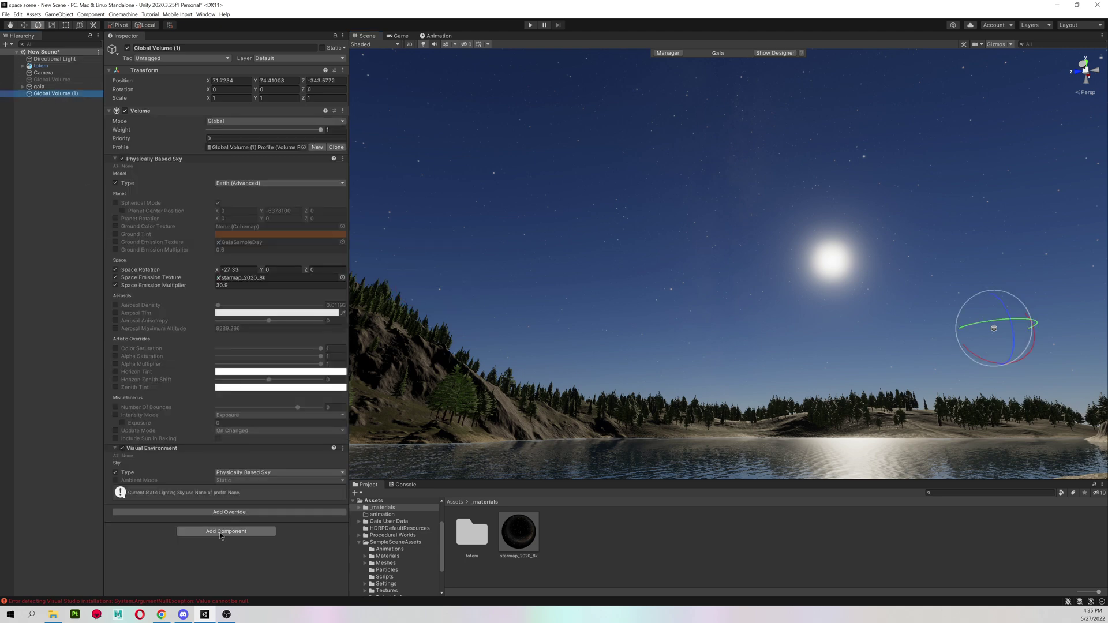
left_click(55, 59)
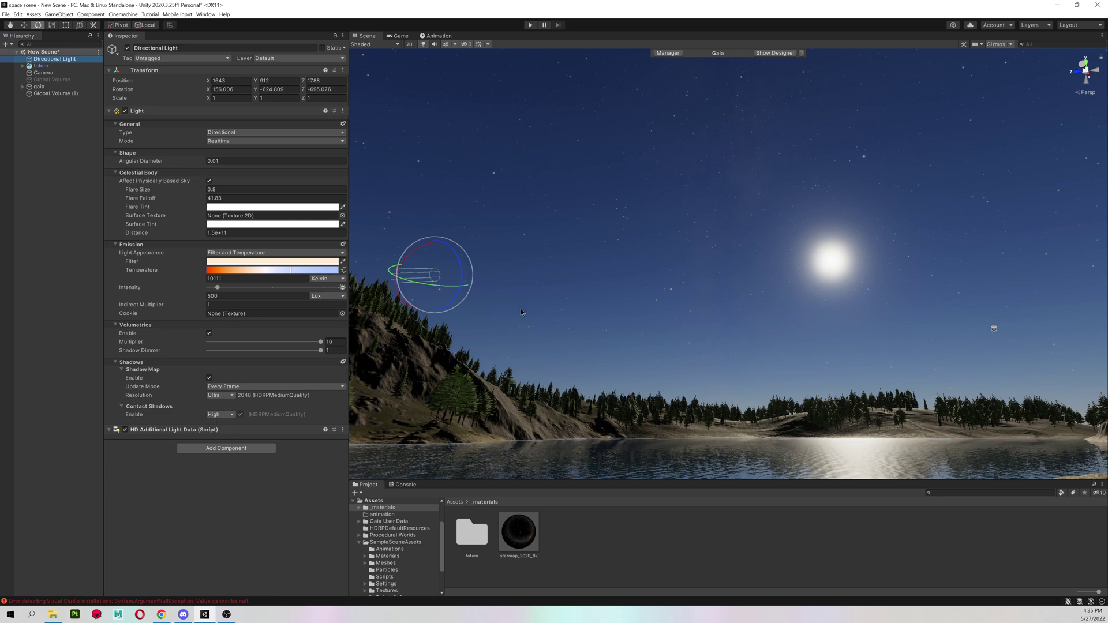
left_click_drag(427, 270, 438, 210)
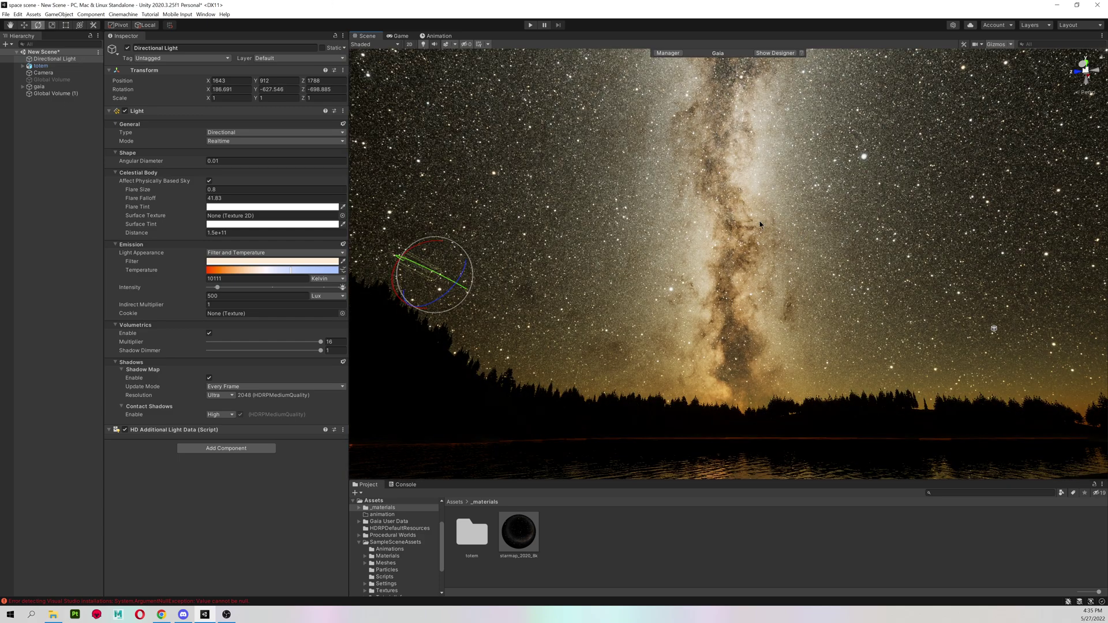
right_click_drag(758, 221, 753, 277)
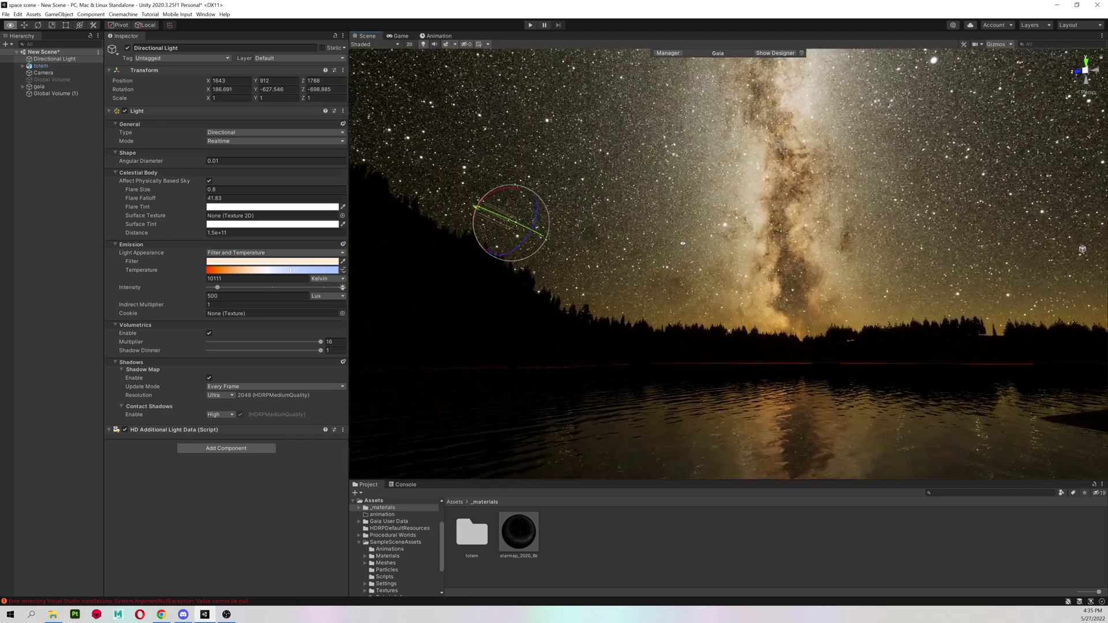
right_click_drag(683, 243, 689, 219)
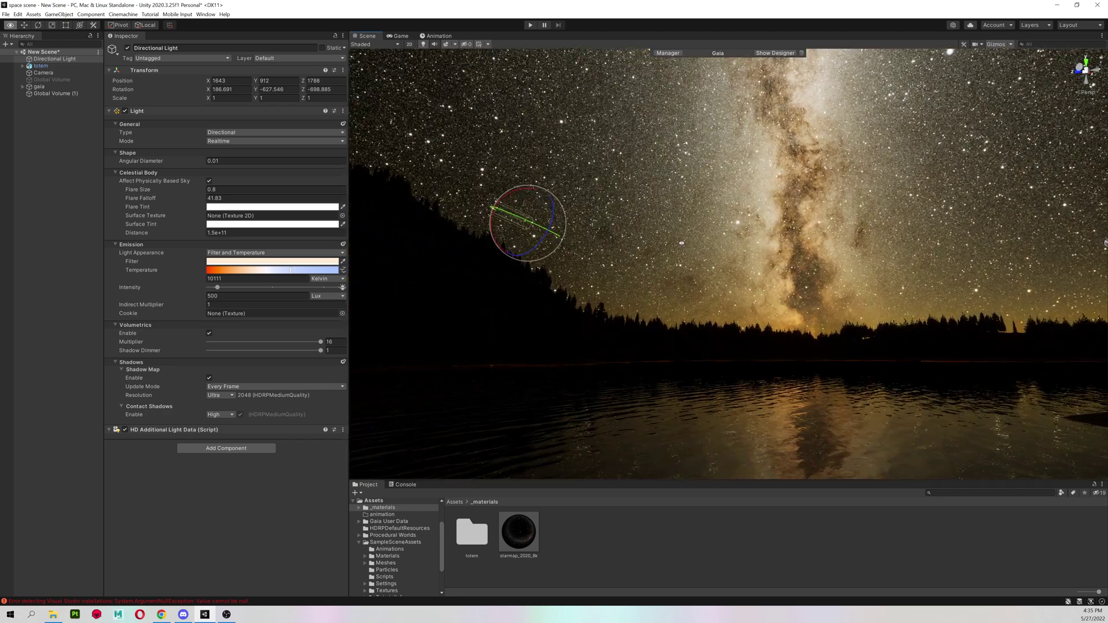